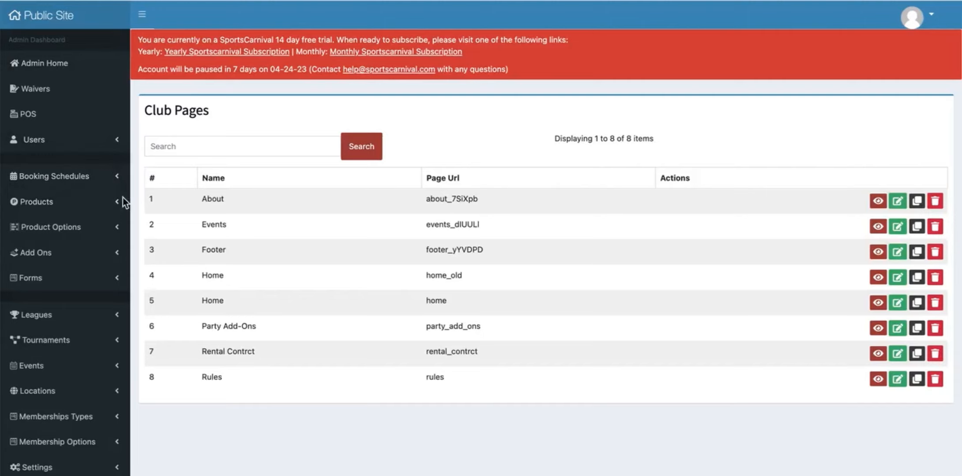
# Open the list of existing club pages.
pyautogui.scroll(-5, 62, 305)
pyautogui.scroll(-1, 61, 304)
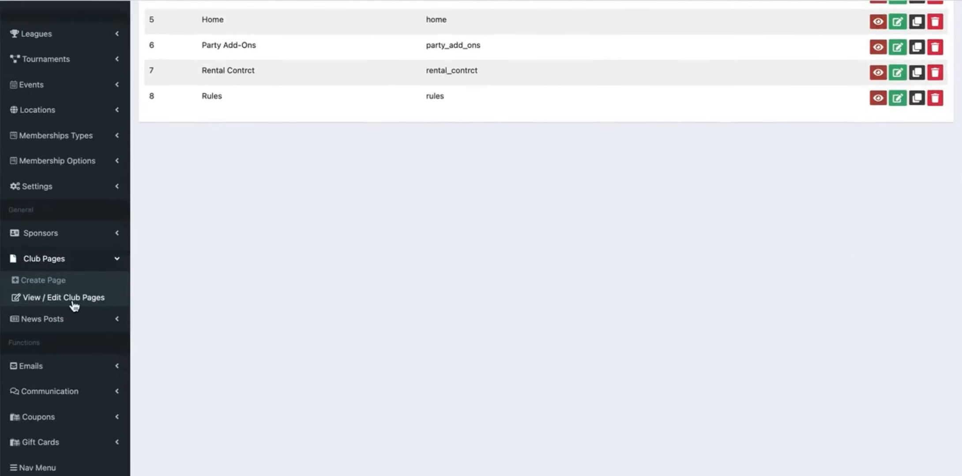
pyautogui.click(74, 301)
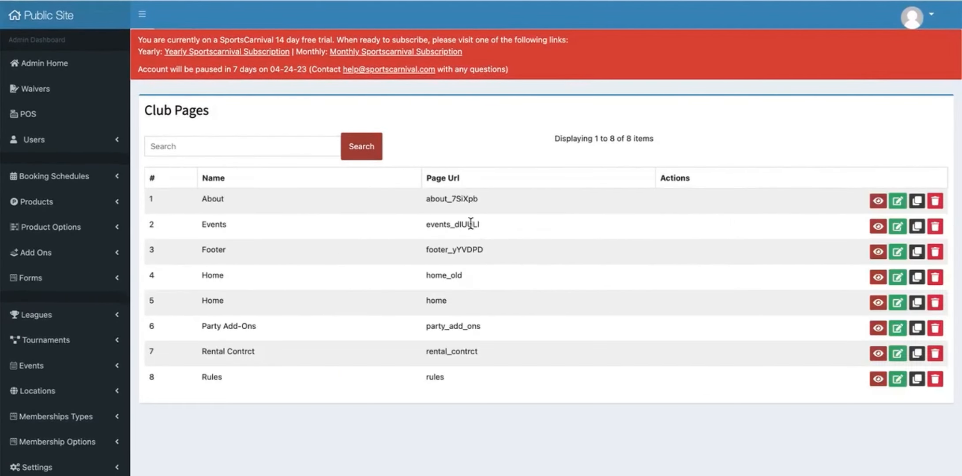
# View the public version of the About page, examine its layout and text, and return to the club pages list.
pyautogui.click(878, 201)
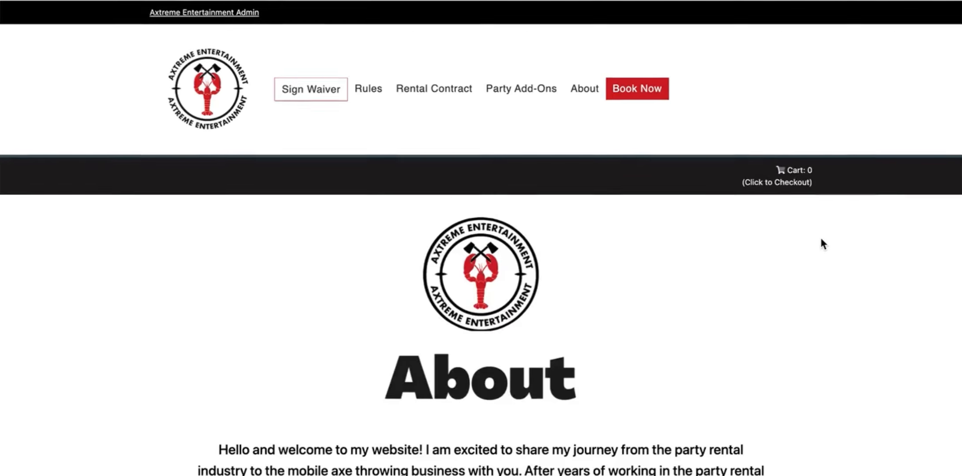
pyautogui.scroll(-7, 820, 238)
pyautogui.scroll(7, 816, 240)
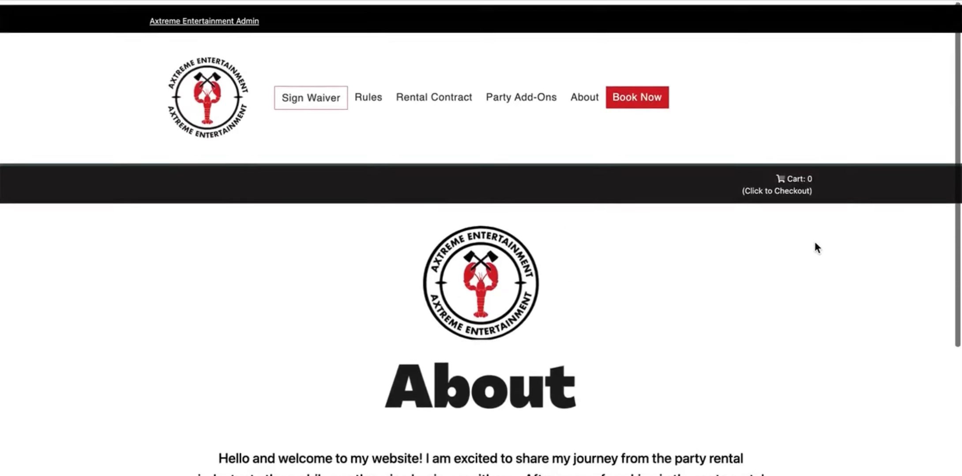
pyautogui.scroll(-7, 358, 212)
pyautogui.scroll(5, 566, 207)
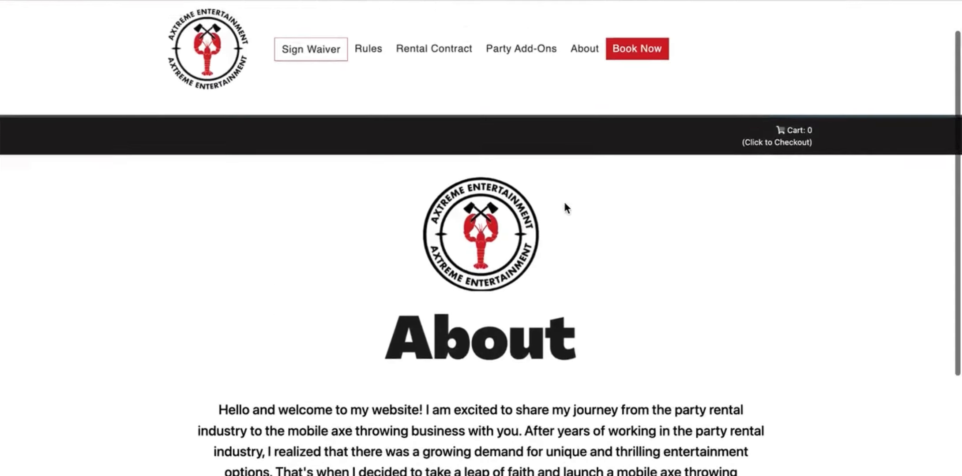
pyautogui.scroll(-7, 570, 231)
pyautogui.scroll(3, 570, 232)
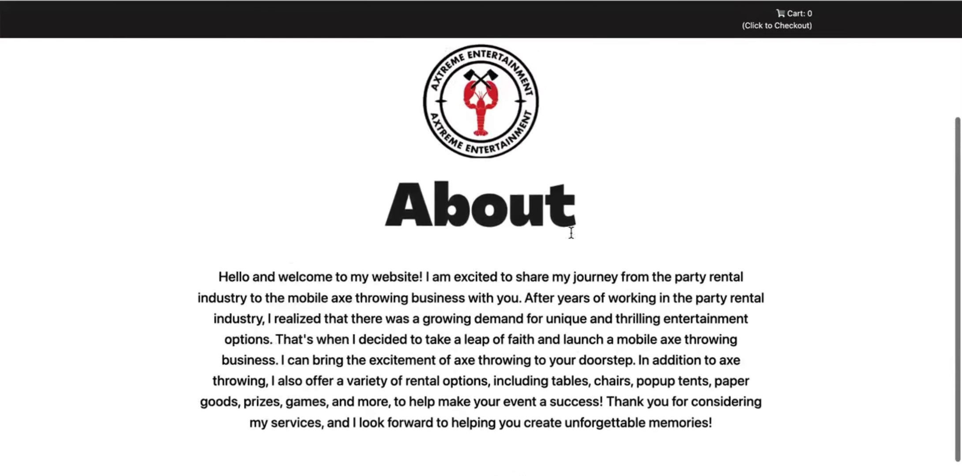
pyautogui.scroll(4, 570, 232)
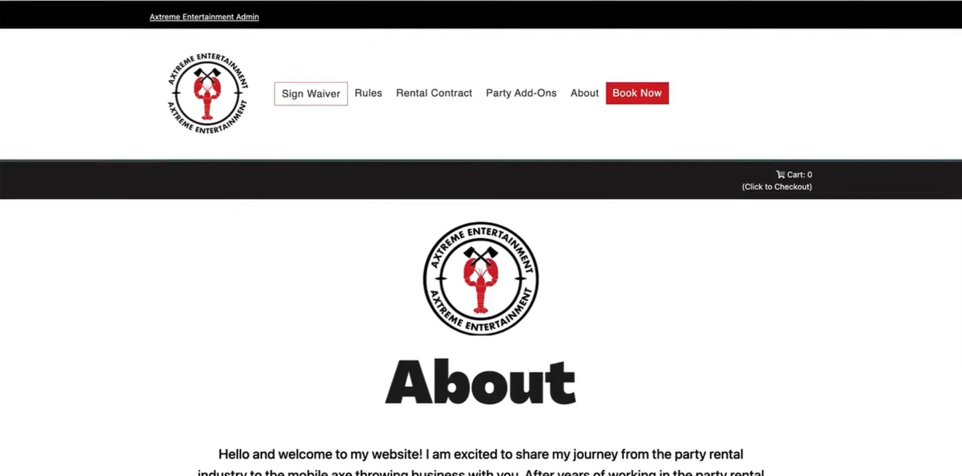
pyautogui.press('super+w')
# Create a new club page named TEST PAGE with the URL test_page.
pyautogui.scroll(-1, 79, 291)
pyautogui.scroll(-5, 78, 291)
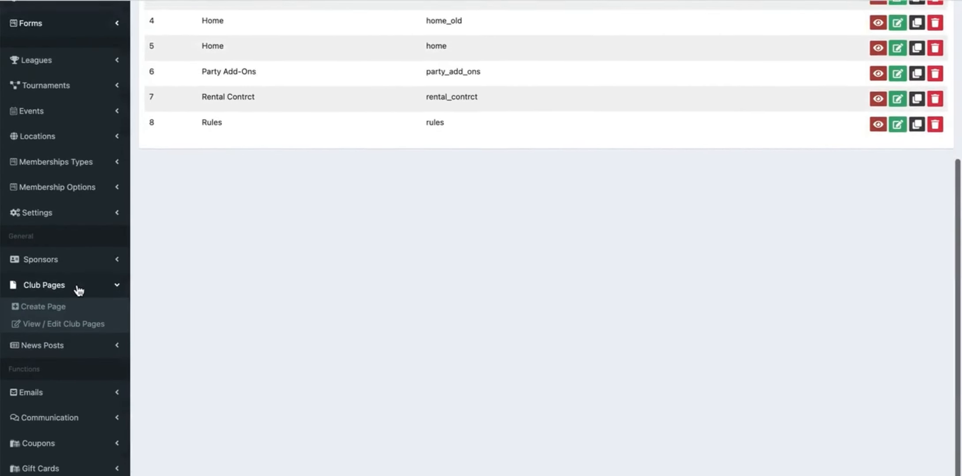
pyautogui.click(43, 304)
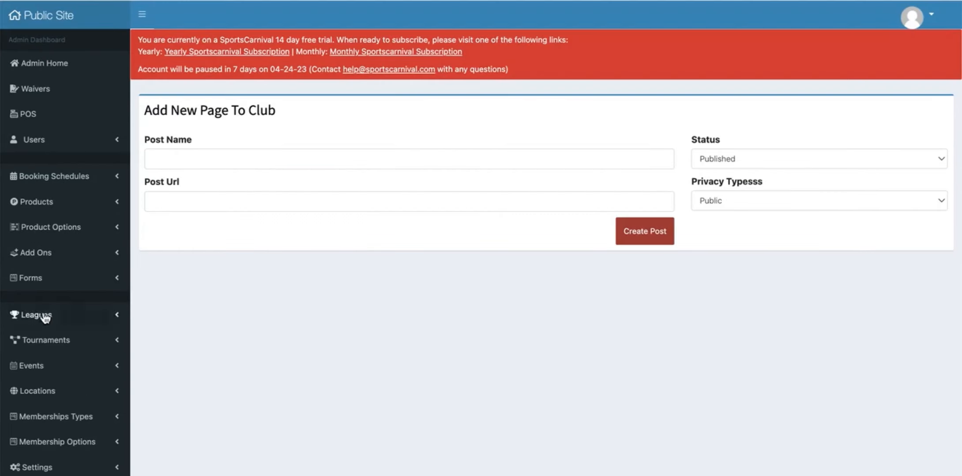
pyautogui.click(185, 159)
pyautogui.write('TEST')
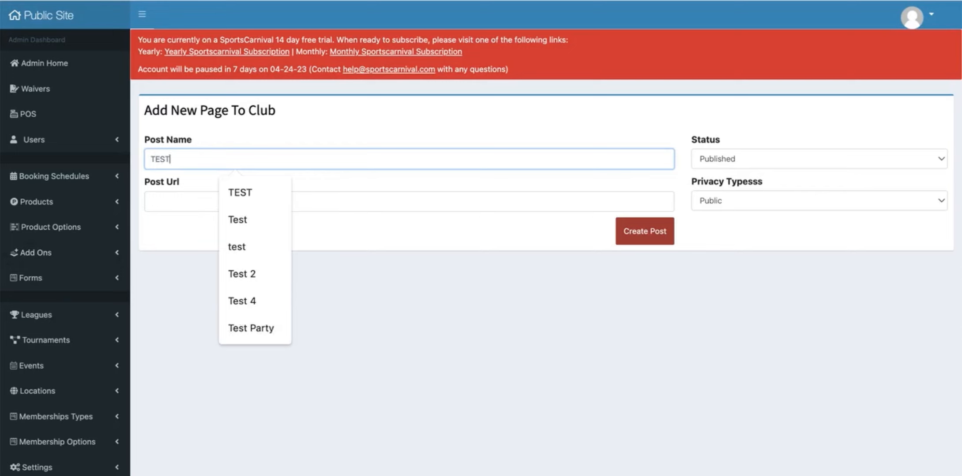
pyautogui.write(' PAGE')
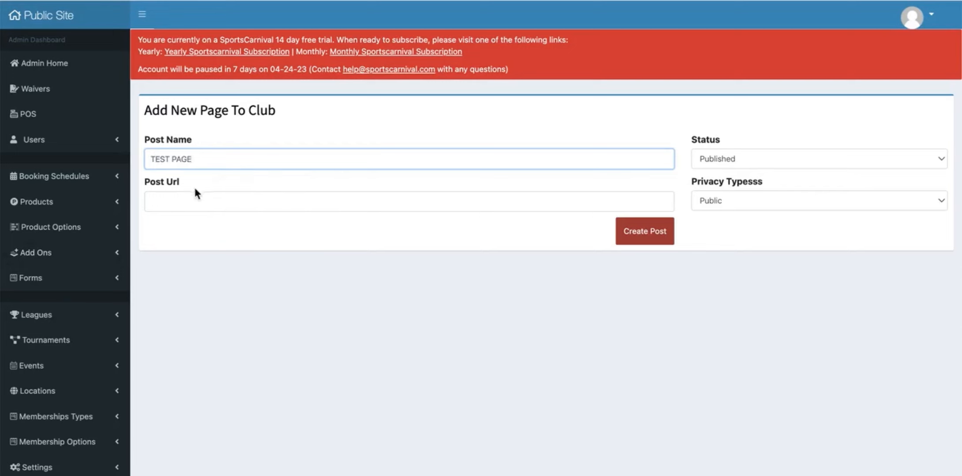
pyautogui.click(194, 199)
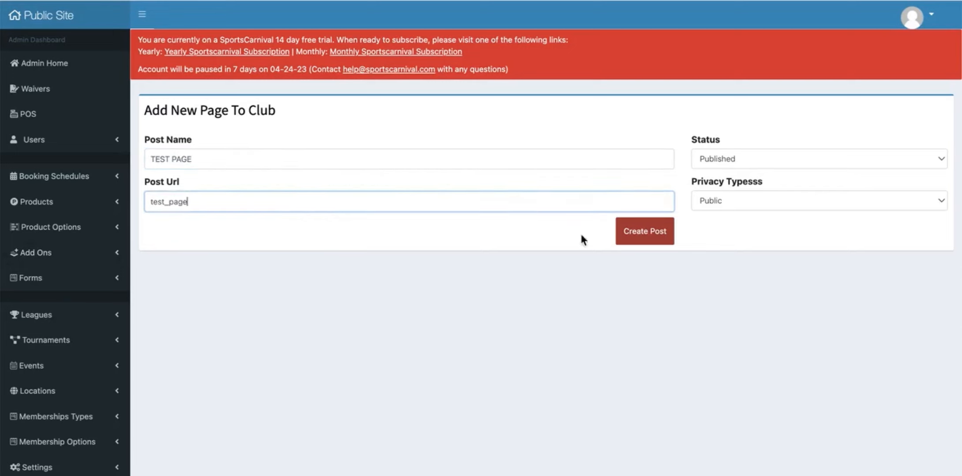
pyautogui.click(661, 239)
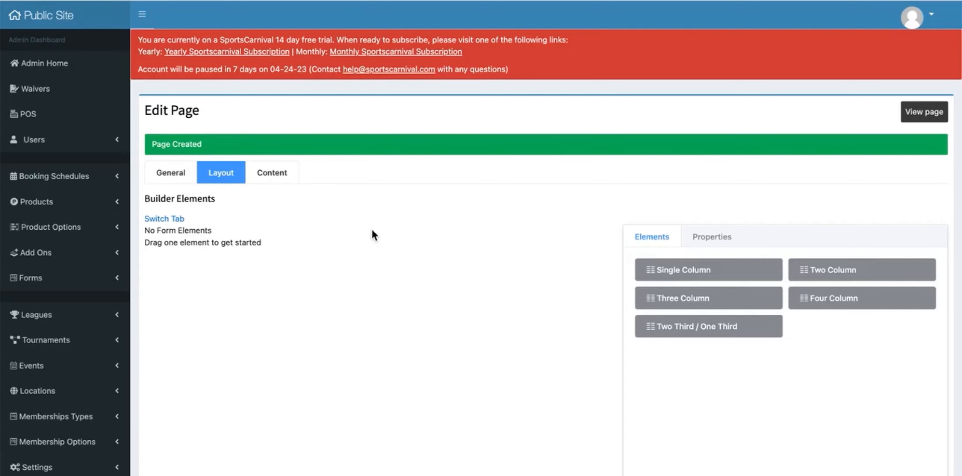
# Review the new page's general settings, including its name, URL, layout, SEO fields, status and privacy type.
pyautogui.click(171, 174)
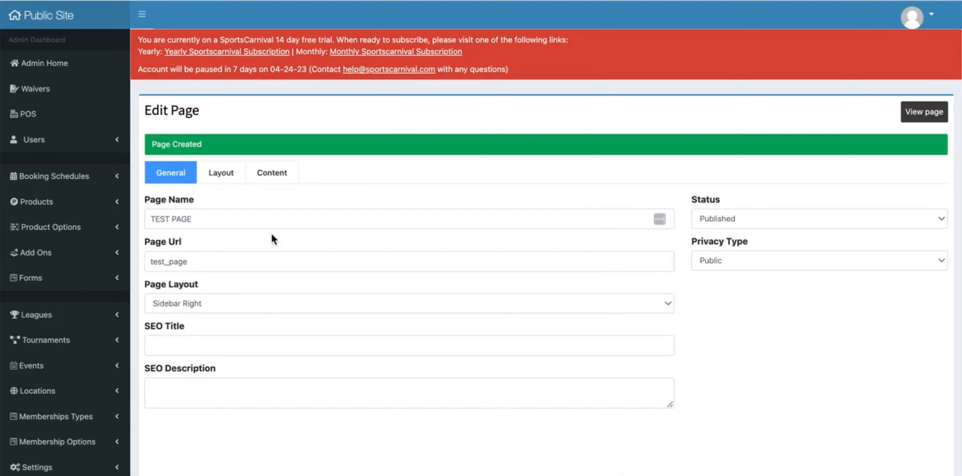
pyautogui.scroll(-2, 278, 245)
pyautogui.scroll(-1, 277, 242)
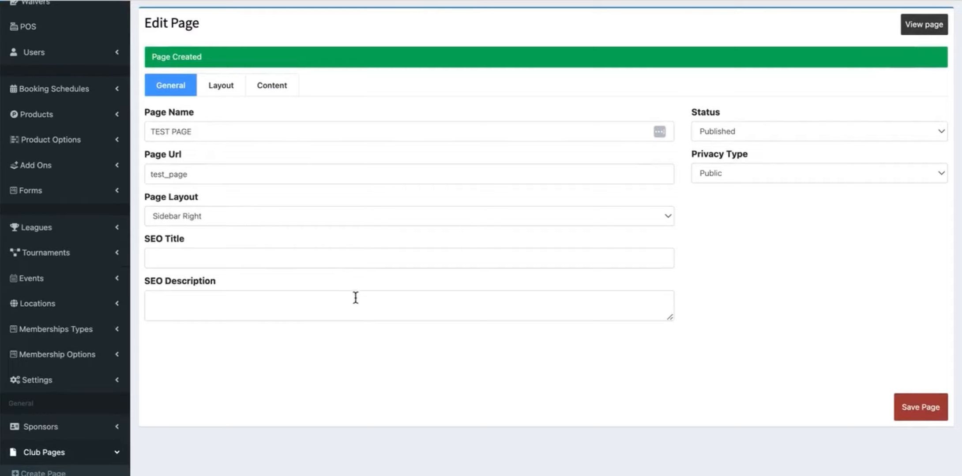
# Add a Single Column element to the page layout and show its properties.
pyautogui.click(221, 86)
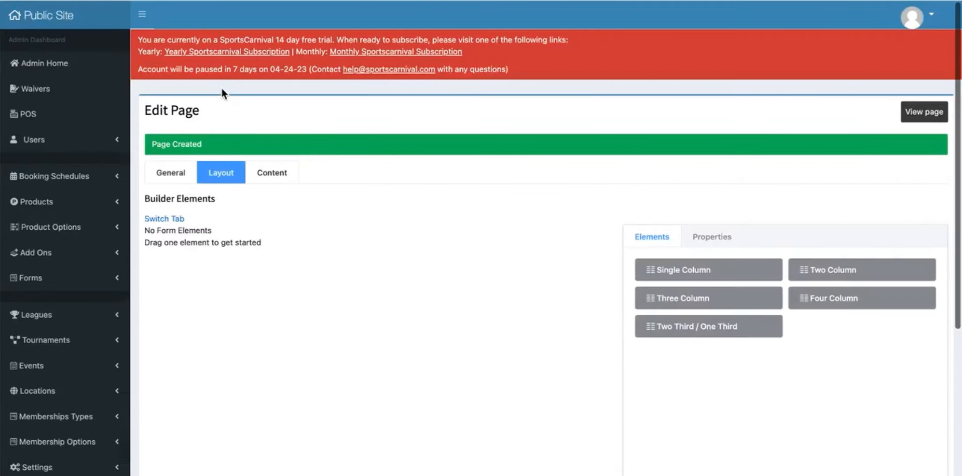
pyautogui.scroll(-2, 441, 273)
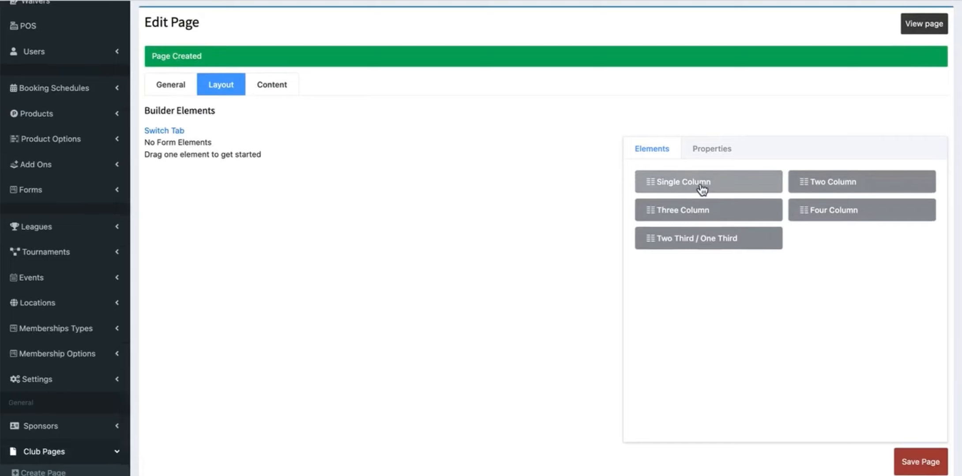
pyautogui.moveTo(687, 183); pyautogui.dragTo(176, 204)
pyautogui.moveTo(666, 184); pyautogui.dragTo(190, 243)
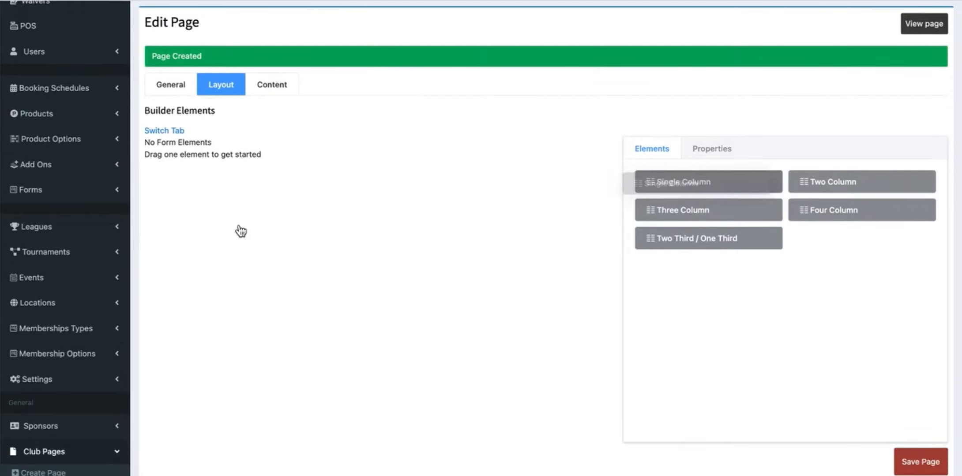
pyautogui.moveTo(650, 184); pyautogui.dragTo(185, 187)
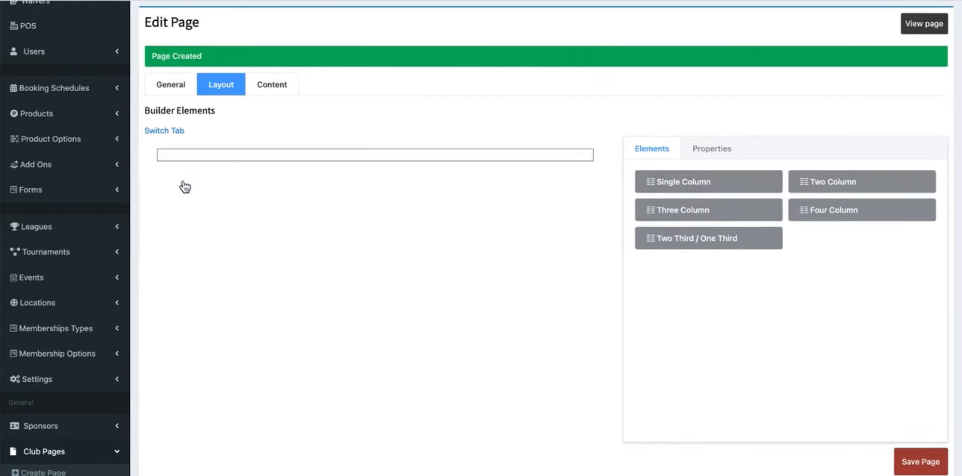
pyautogui.click(302, 155)
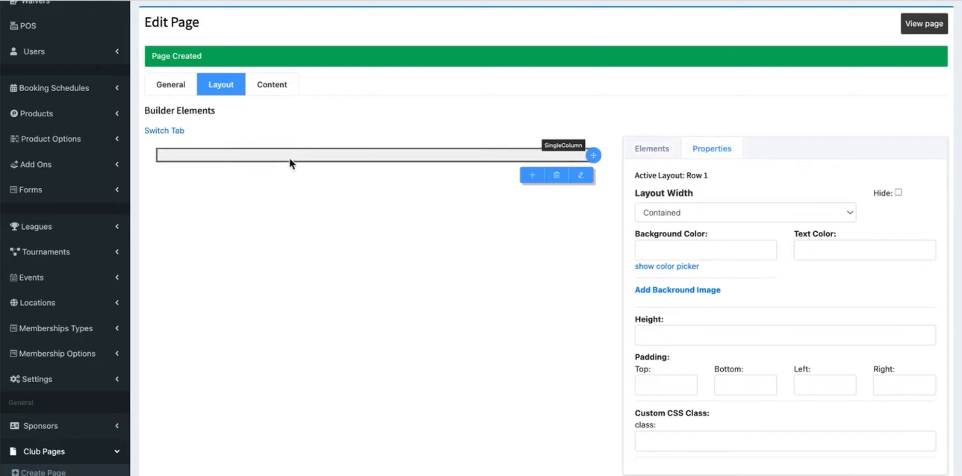
# Enter the text TEST PAGE in the single column's content.
pyautogui.click(279, 86)
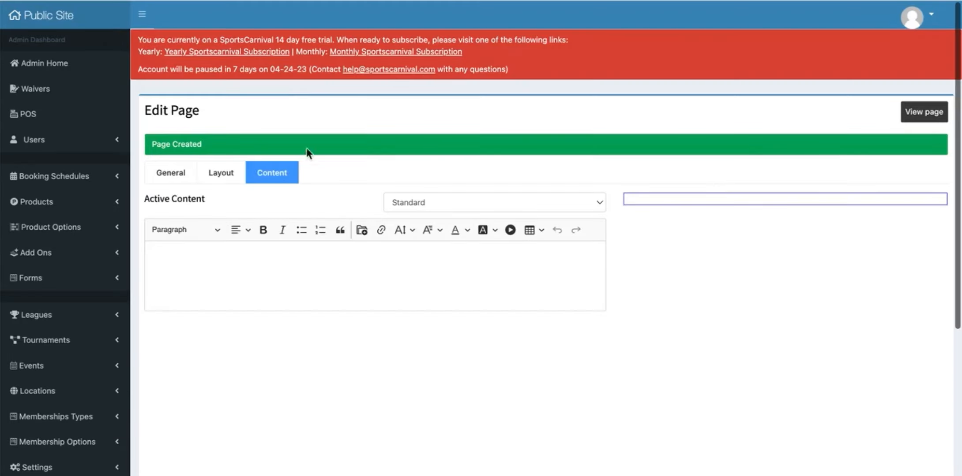
pyautogui.click(262, 267)
pyautogui.write('TEST PAGE')
# Centre the TEST PAGE text and format it as Heading 1.
pyautogui.moveTo(210, 253); pyautogui.dragTo(137, 249)
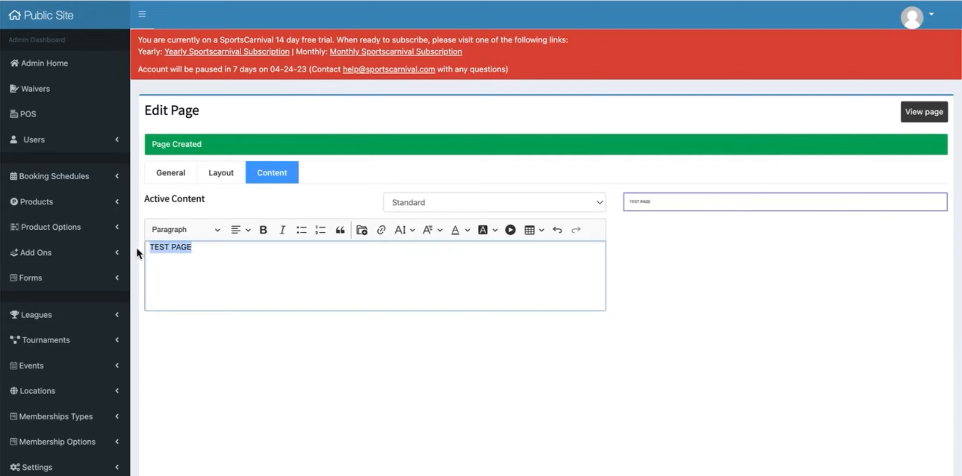
pyautogui.click(238, 232)
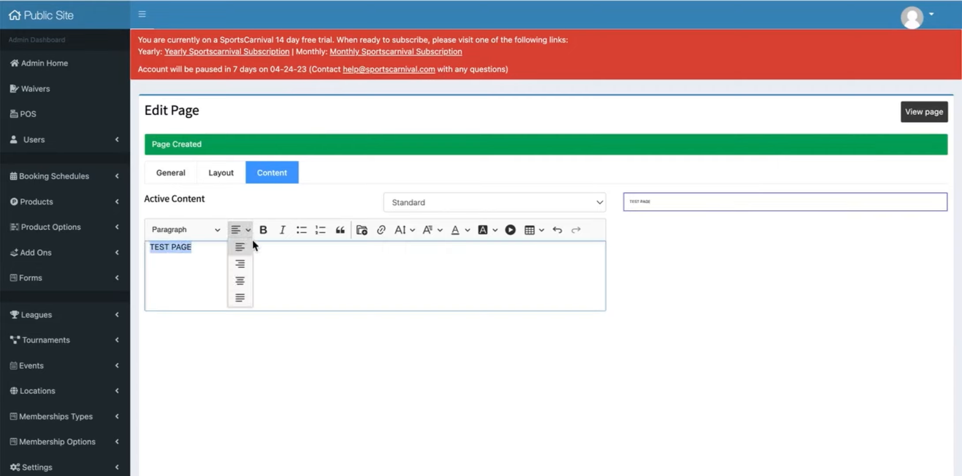
pyautogui.click(239, 283)
pyautogui.click(186, 233)
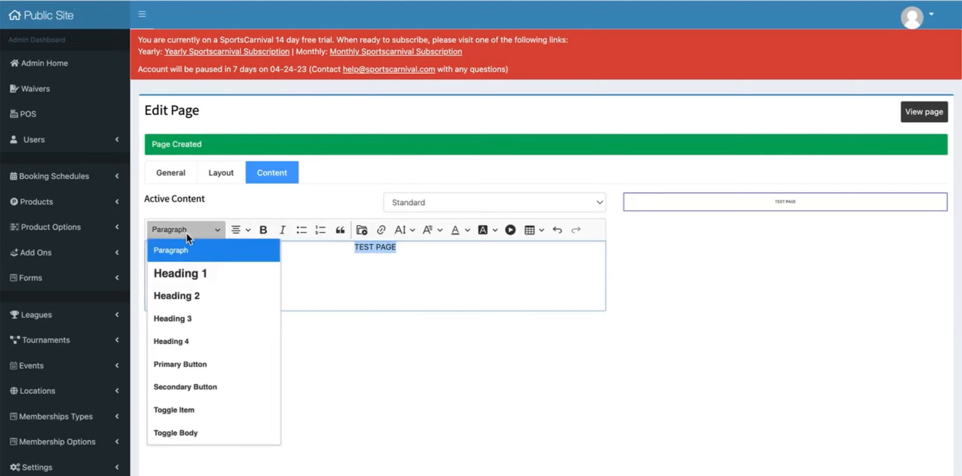
pyautogui.click(186, 272)
pyautogui.click(419, 270)
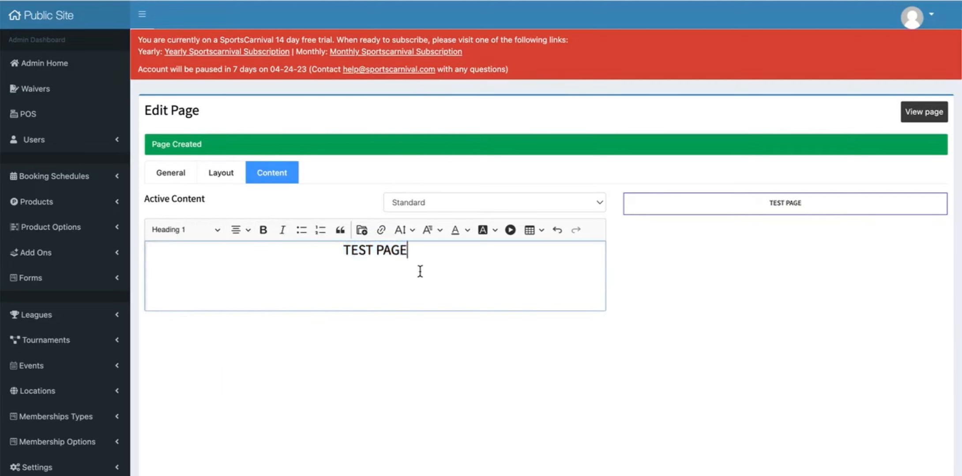
# Add two left-aligned paragraphs below the heading reading Content 1 and Content 2.
pyautogui.press('Return')
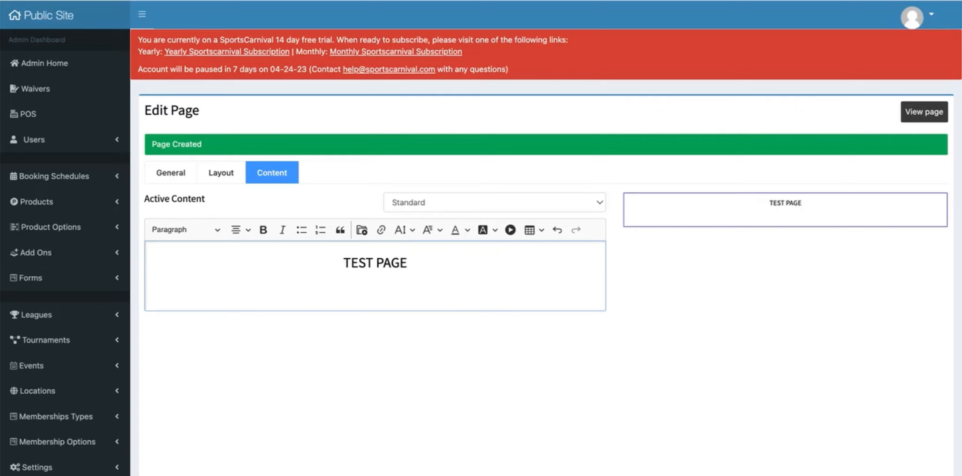
pyautogui.click(245, 233)
pyautogui.click(239, 250)
pyautogui.write('Content 1')
pyautogui.press('Return')
pyautogui.write('Content 1')
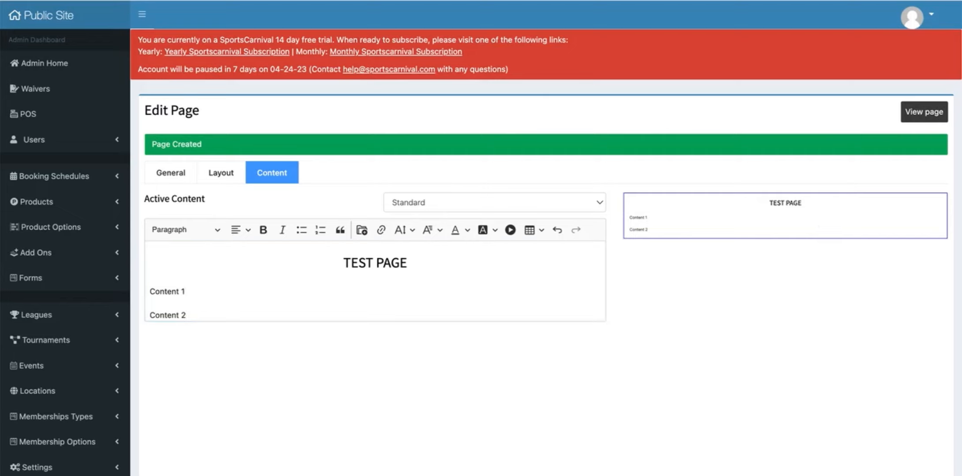
# View the finished TEST PAGE on the public site, briefly visiting the admin home and returning to the page.
pyautogui.click(912, 141)
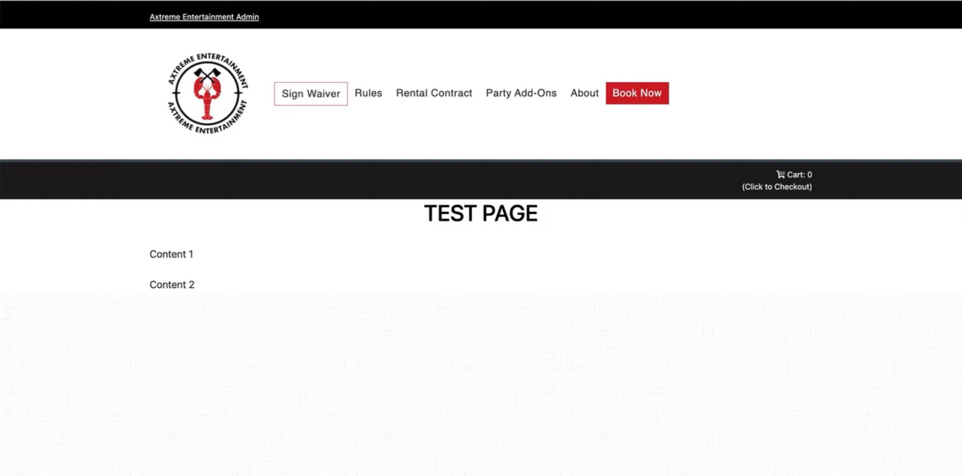
pyautogui.click(235, 19)
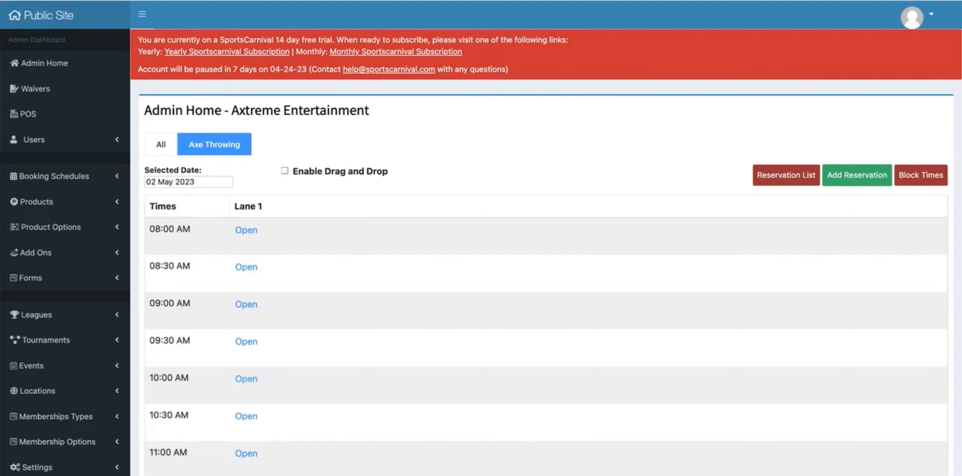
pyautogui.hotkey('alt', 'Left')
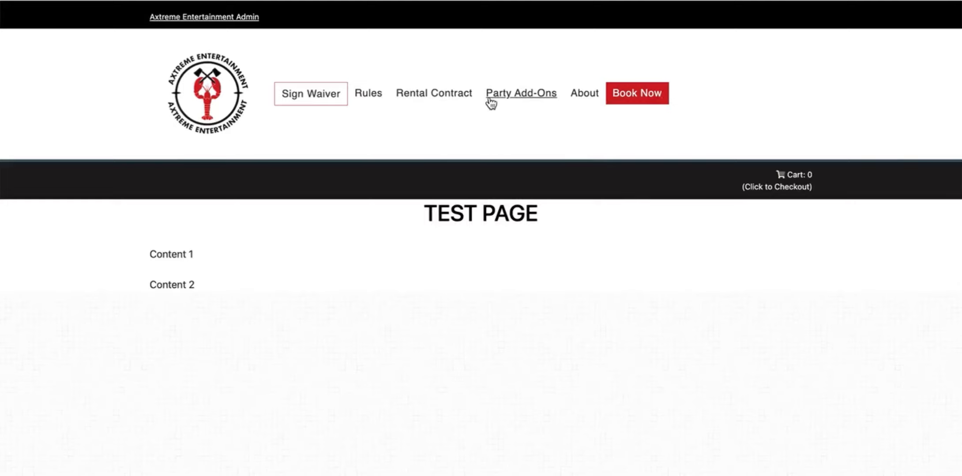
# Return to the site's admin dashboard and open the navigation menu editor at the active menu and addable items.
pyautogui.click(193, 18)
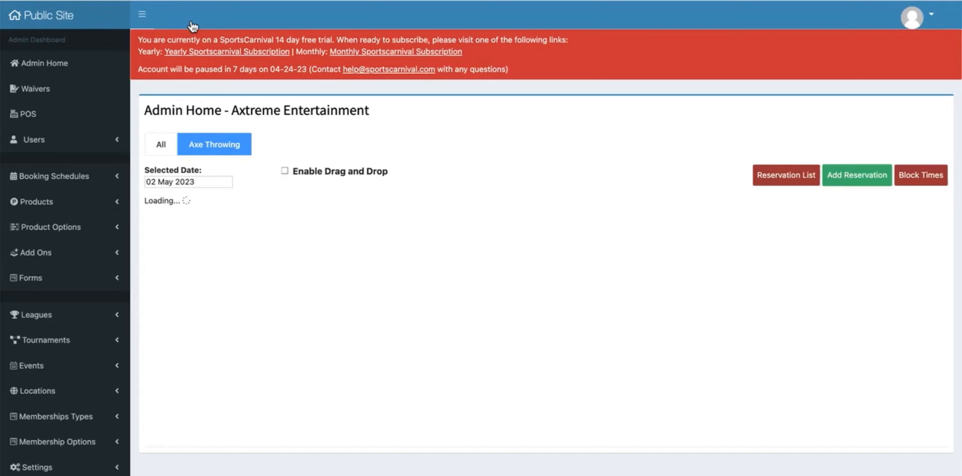
pyautogui.scroll(-10, 86, 343)
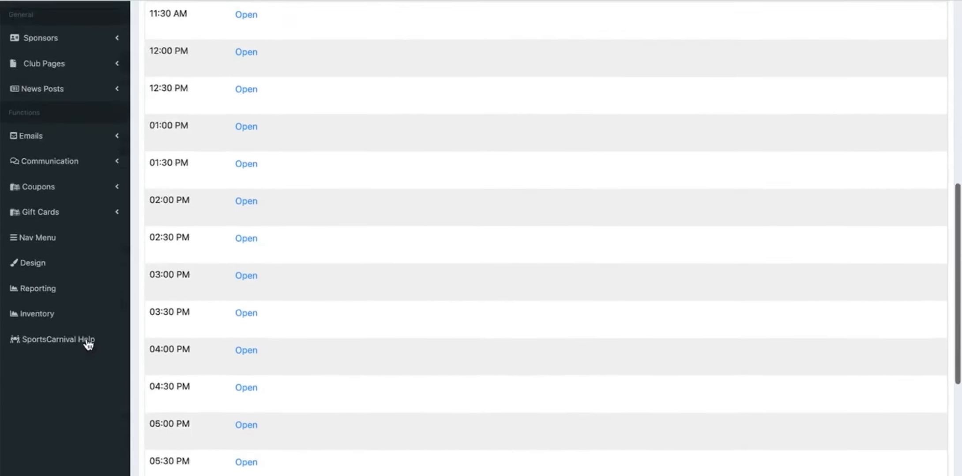
pyautogui.scroll(4, 85, 341)
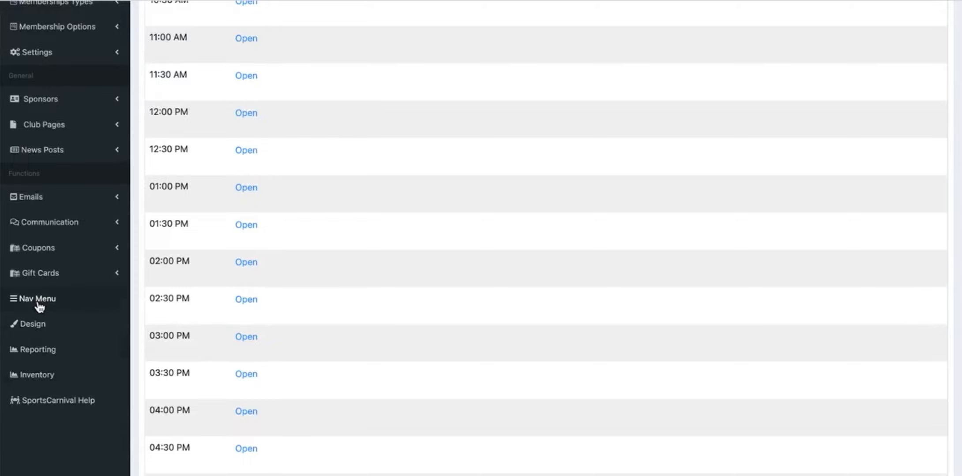
pyautogui.click(39, 305)
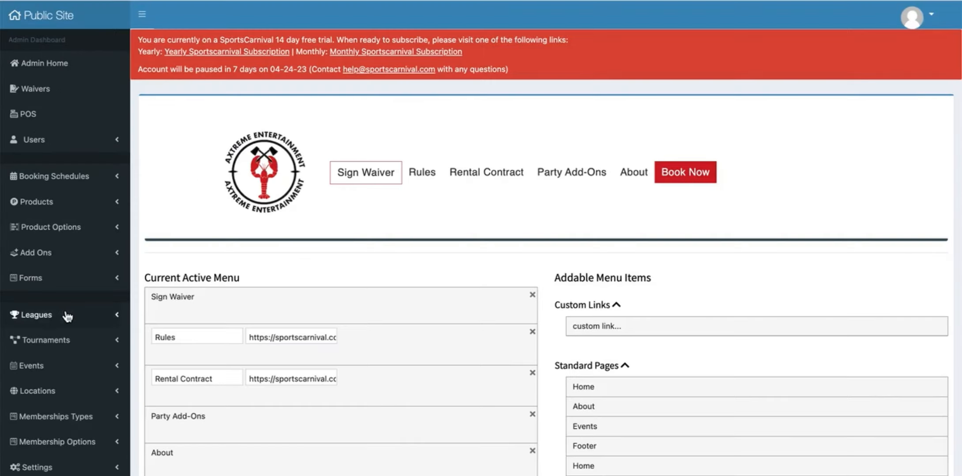
pyautogui.scroll(-4, 62, 314)
pyautogui.scroll(1, 70, 314)
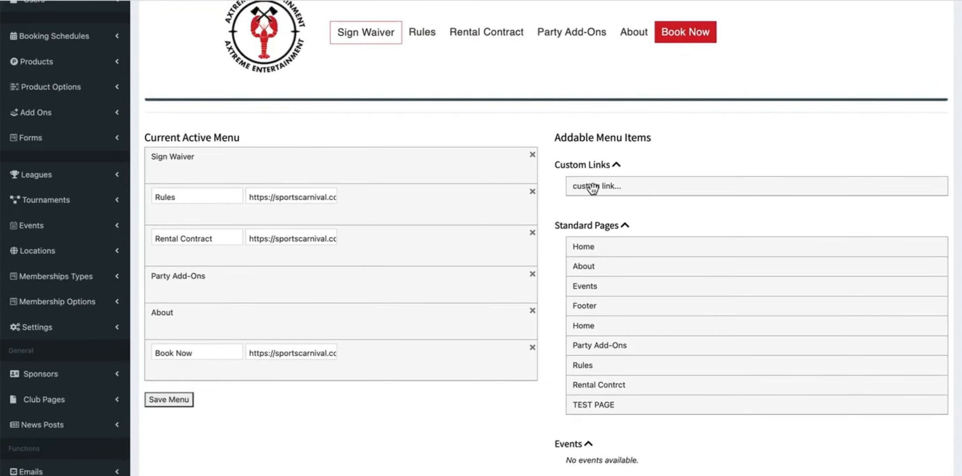
# Add a custom menu link named TEST BUTTON with the copied test_page URL directly below Sign Waiver, and save the menu.
pyautogui.moveTo(590, 190); pyautogui.dragTo(185, 198)
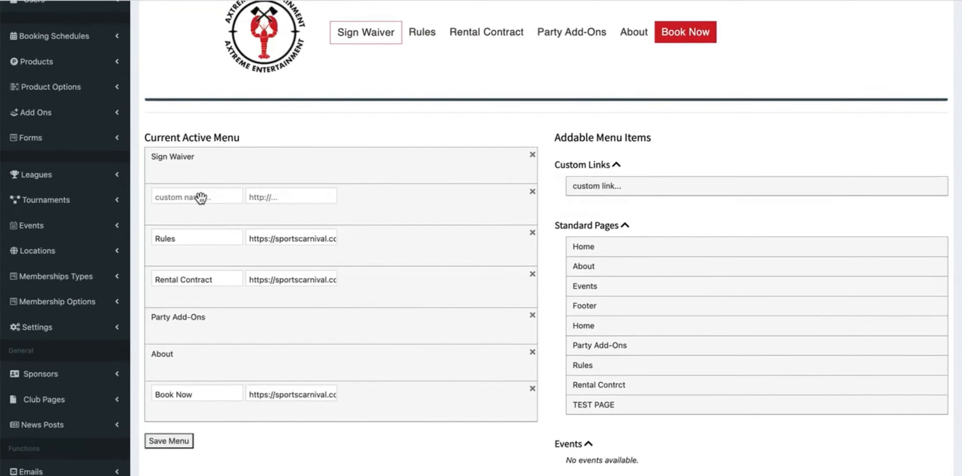
pyautogui.click(183, 198)
pyautogui.write('TEST BUTTON')
pyautogui.click(290, 197)
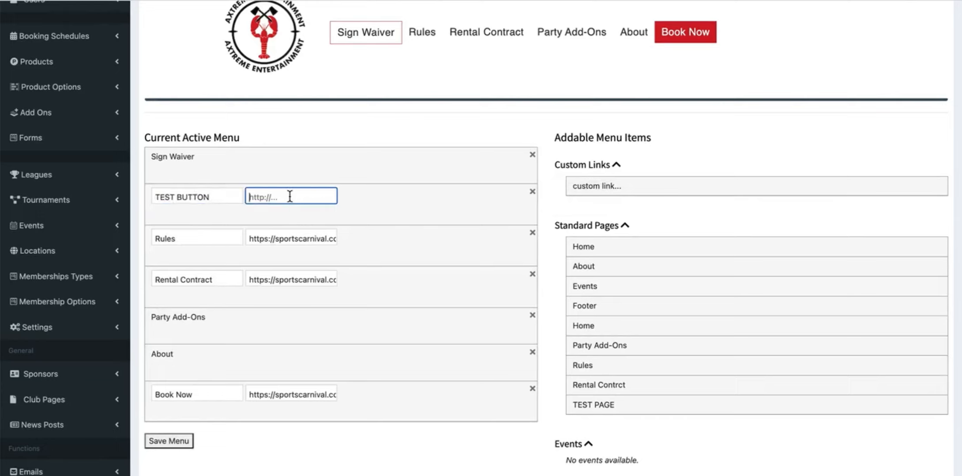
pyautogui.hotkey('ctrl', 'v')
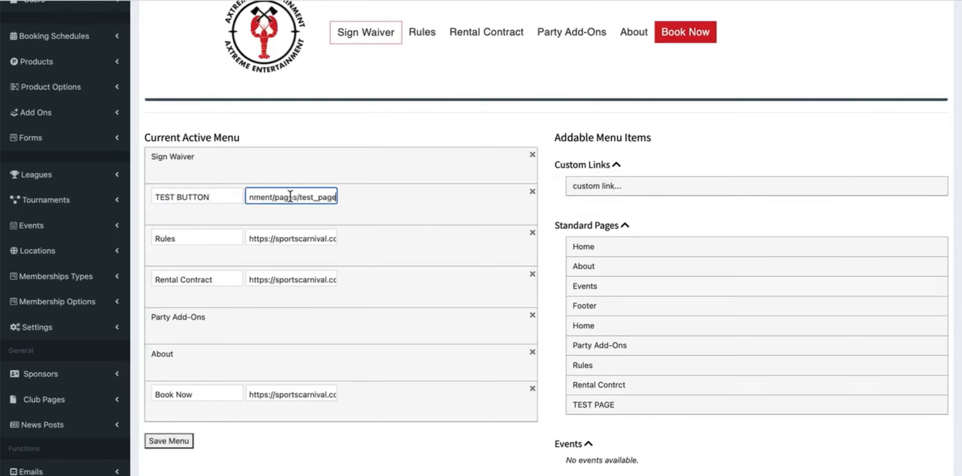
pyautogui.click(176, 442)
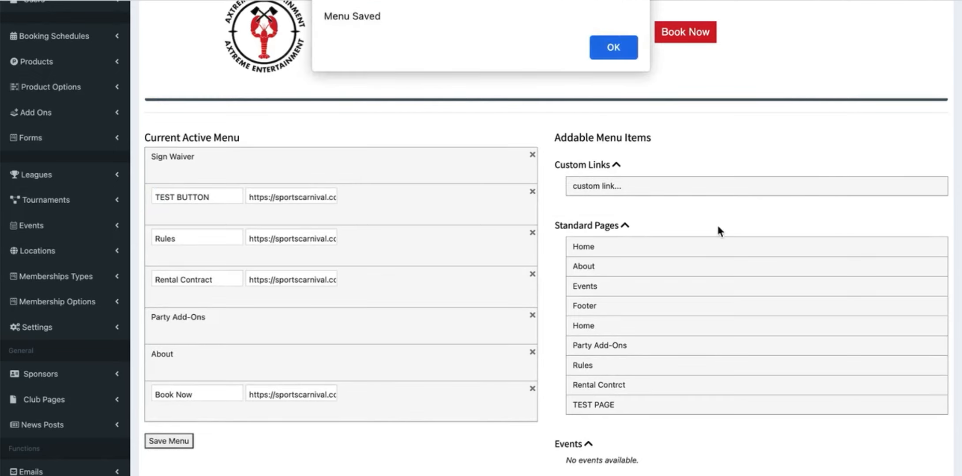
pyautogui.click(610, 57)
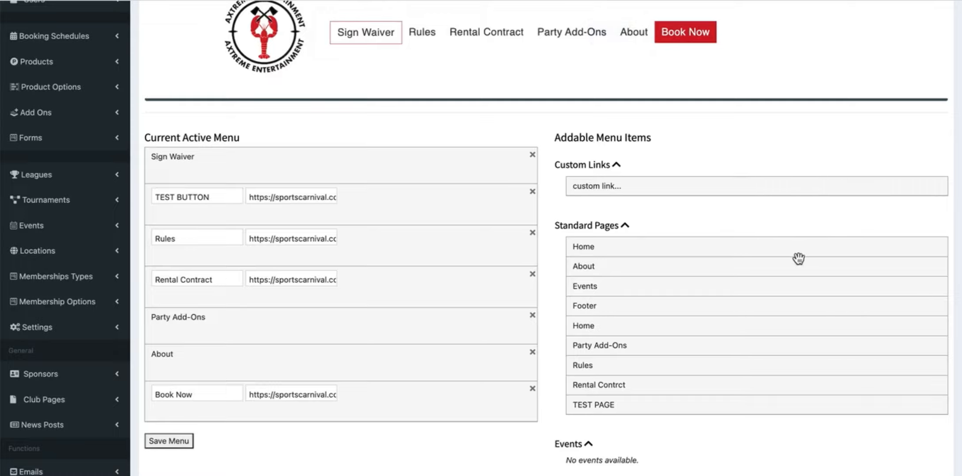
# Look over the addable menu items and test the TEST BUTTON link in the menu preview.
pyautogui.scroll(-5, 799, 259)
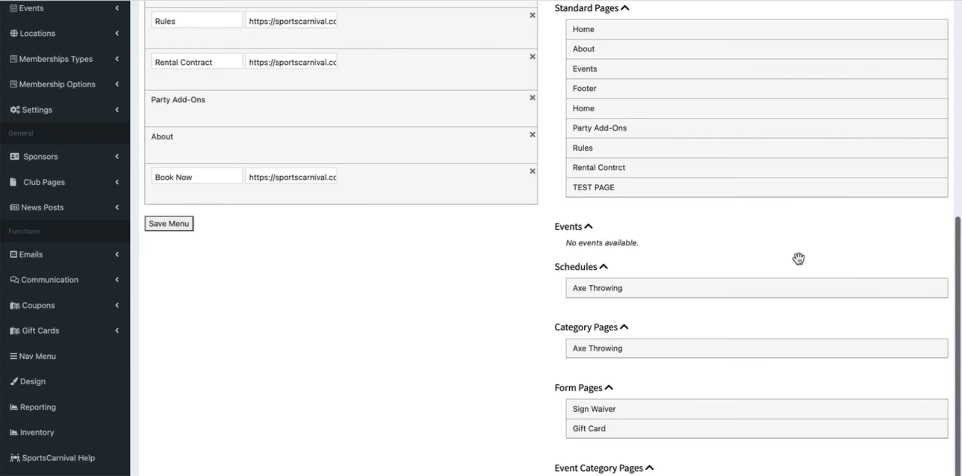
pyautogui.scroll(8, 798, 259)
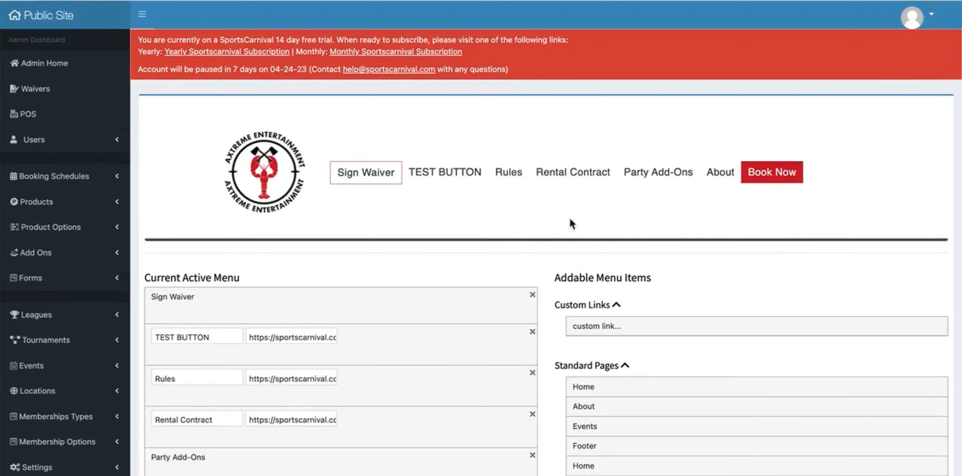
pyautogui.click(458, 176)
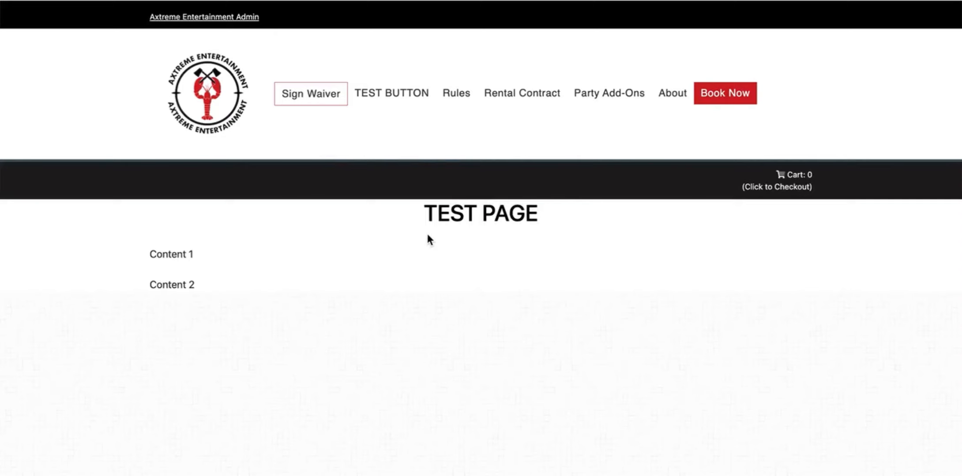
# Return to the admin area and open TEST PAGE for editing from the list of club pages.
pyautogui.click(246, 21)
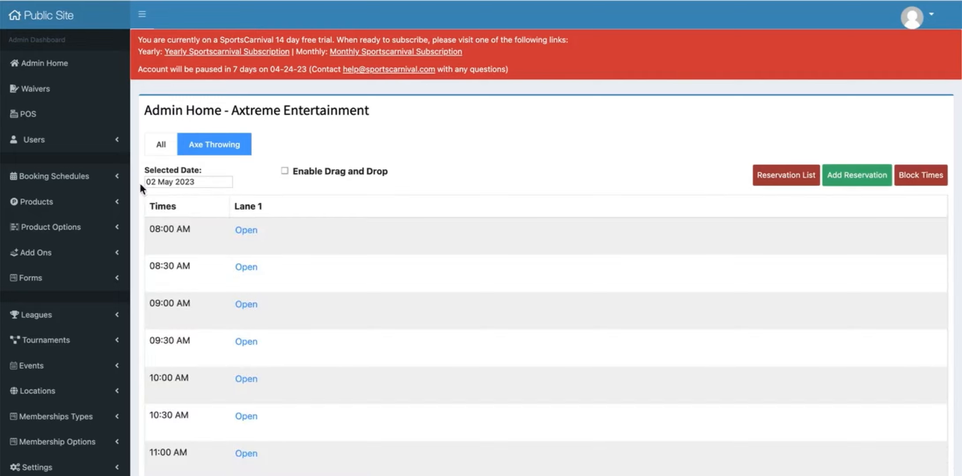
pyautogui.scroll(-8, 64, 271)
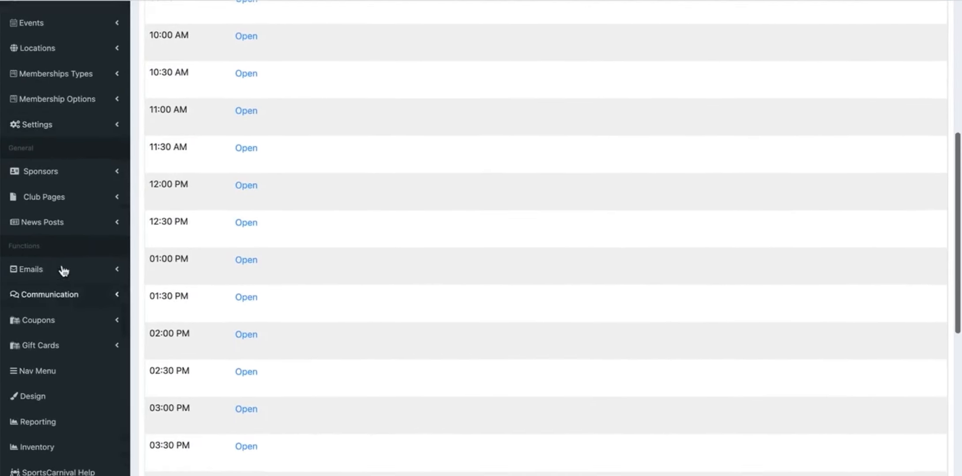
pyautogui.click(63, 201)
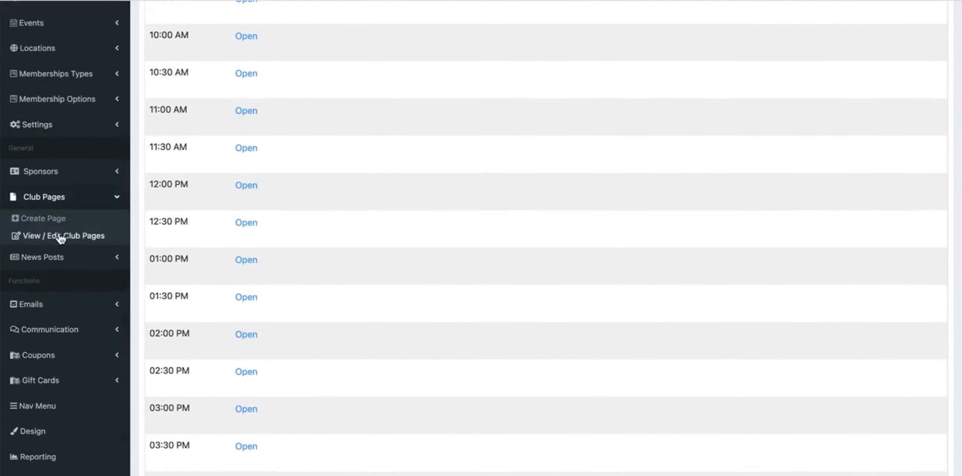
pyautogui.click(61, 237)
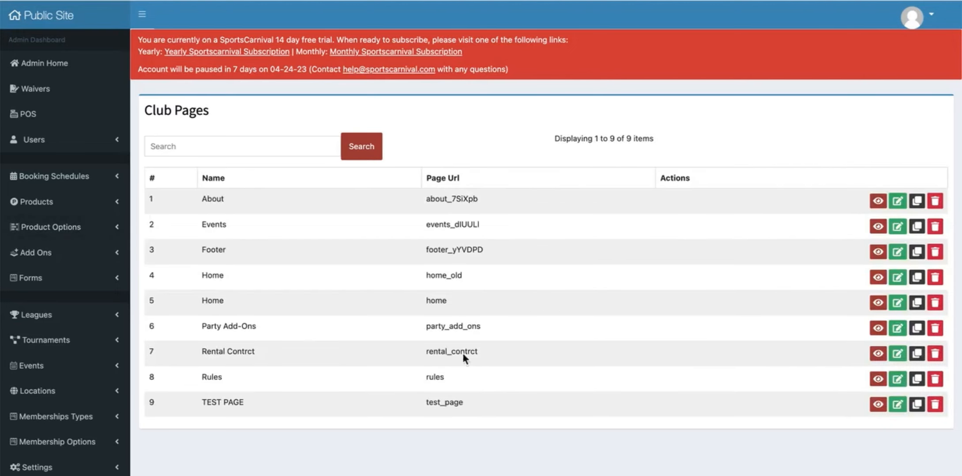
pyautogui.click(897, 404)
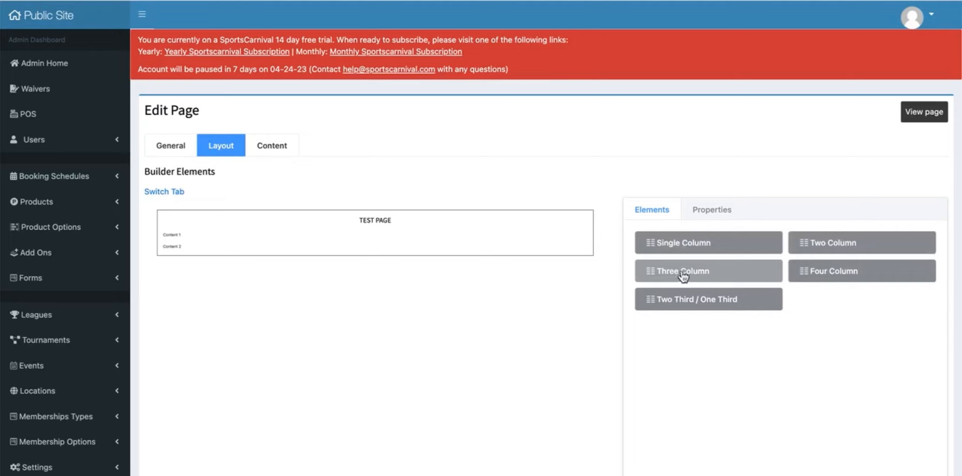
# Add a Two Third / One Third row beneath the existing TEST PAGE content and select it.
pyautogui.scroll(-1, 854, 277)
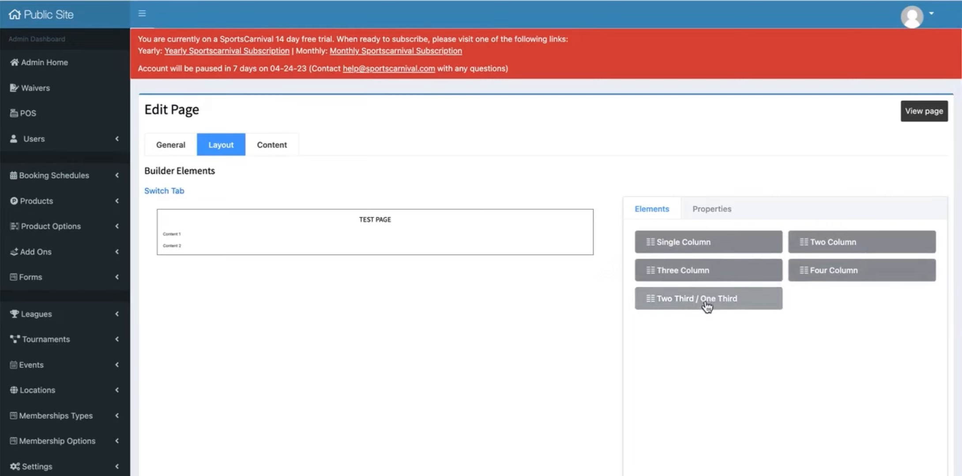
pyautogui.moveTo(720, 306); pyautogui.dragTo(275, 314)
pyautogui.moveTo(661, 303); pyautogui.dragTo(283, 282)
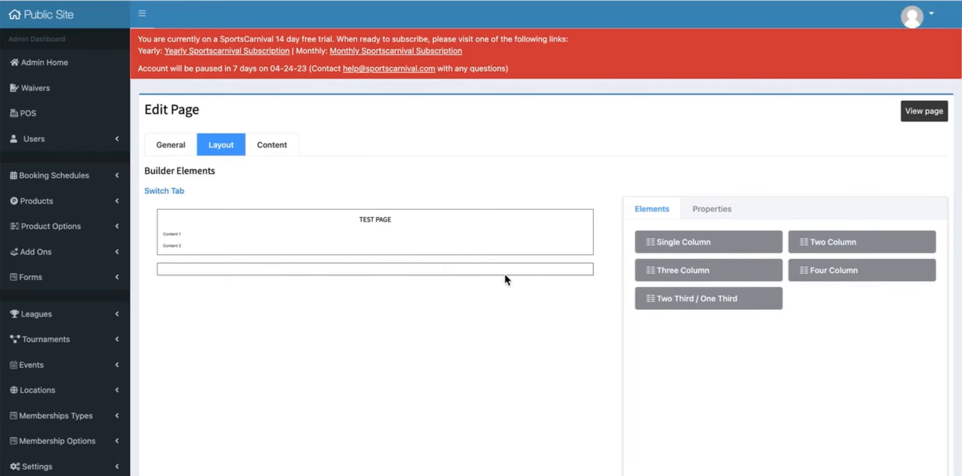
pyautogui.click(314, 271)
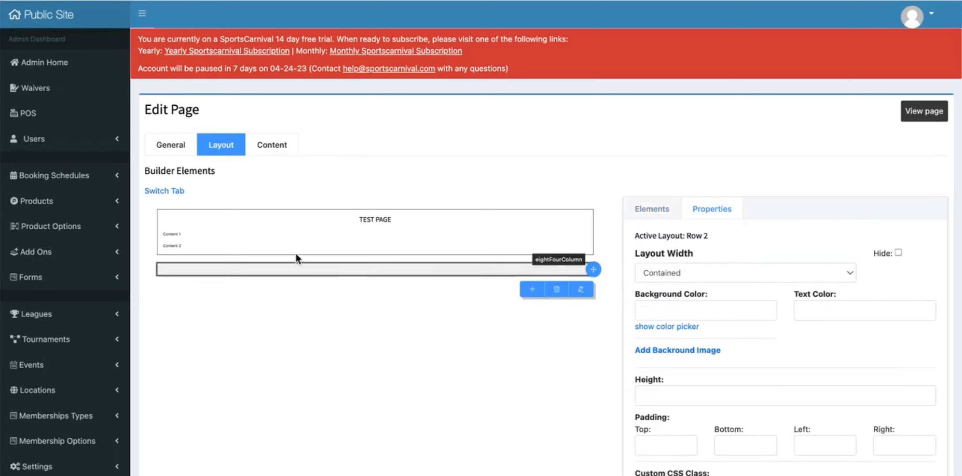
# Insert the Axtreme Entertainment logo from the Images folder into the two-thirds column of the new row.
pyautogui.click(270, 149)
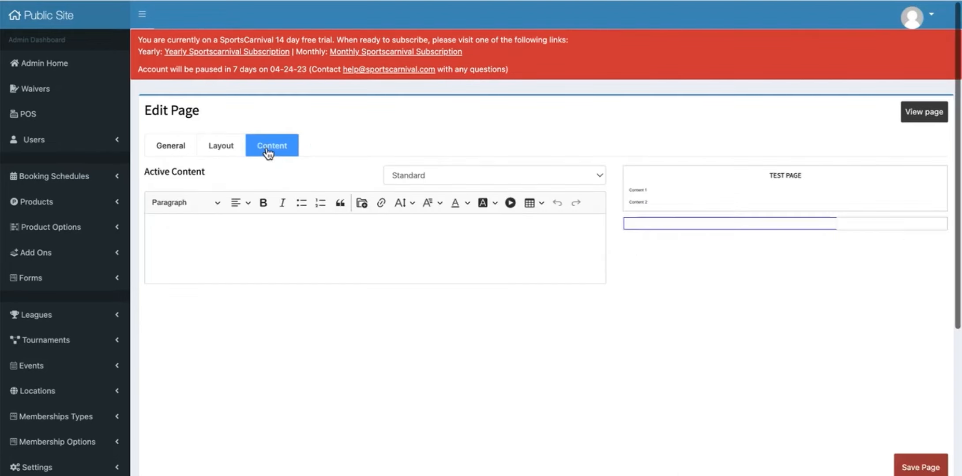
pyautogui.click(300, 246)
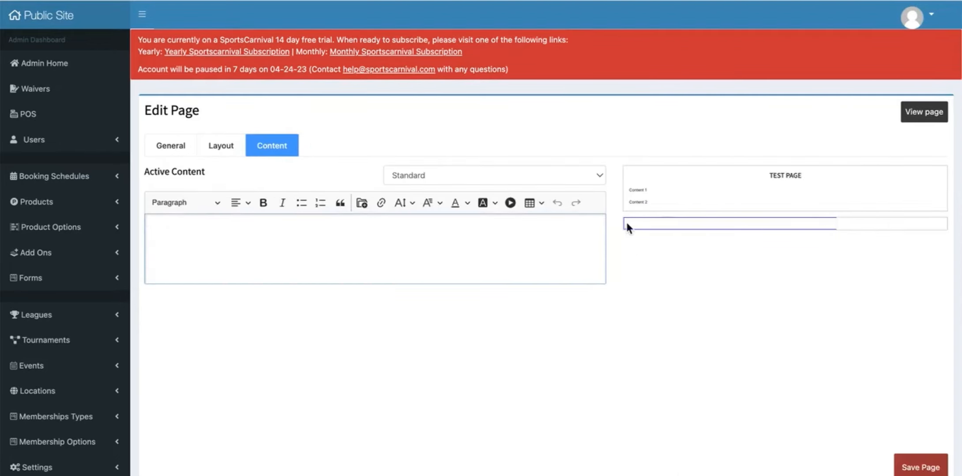
pyautogui.click(806, 224)
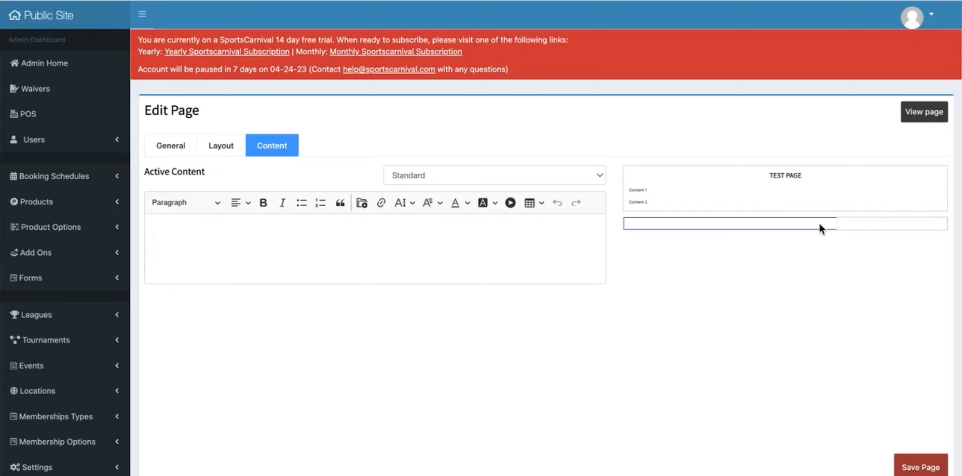
pyautogui.click(875, 227)
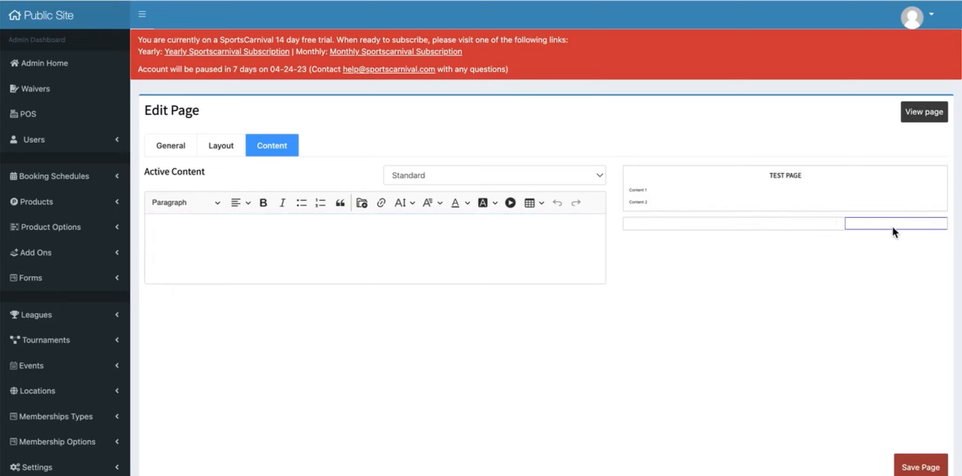
pyautogui.click(785, 225)
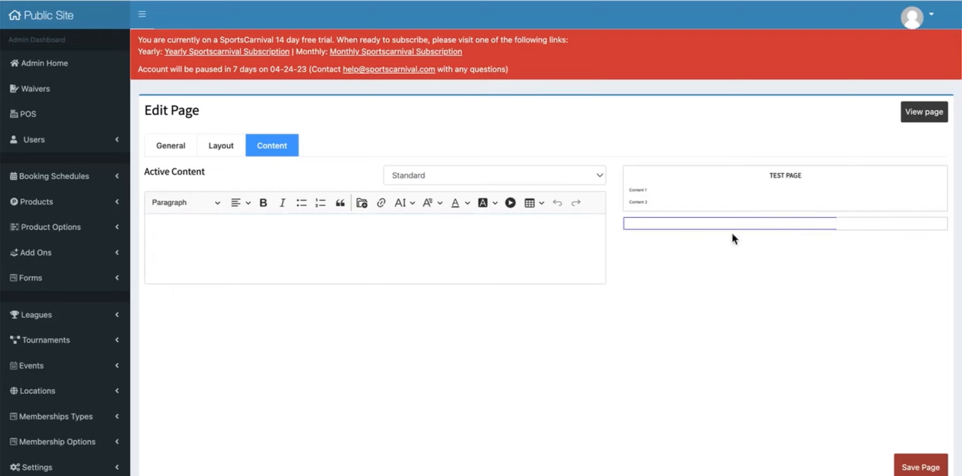
pyautogui.click(389, 256)
pyautogui.click(361, 204)
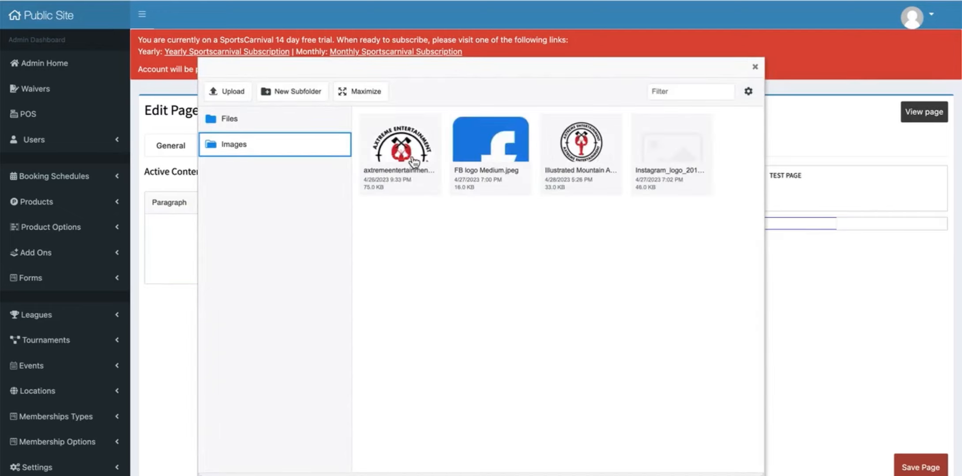
pyautogui.doubleClick(408, 164)
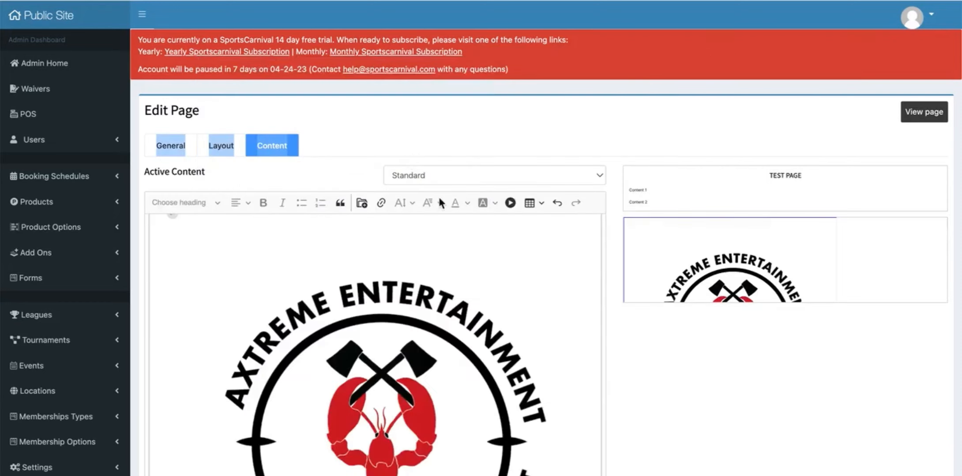
# Enter "This is copy that lives on right 1/3 of the page." in the one-third column and format it as Heading 1.
pyautogui.click(928, 266)
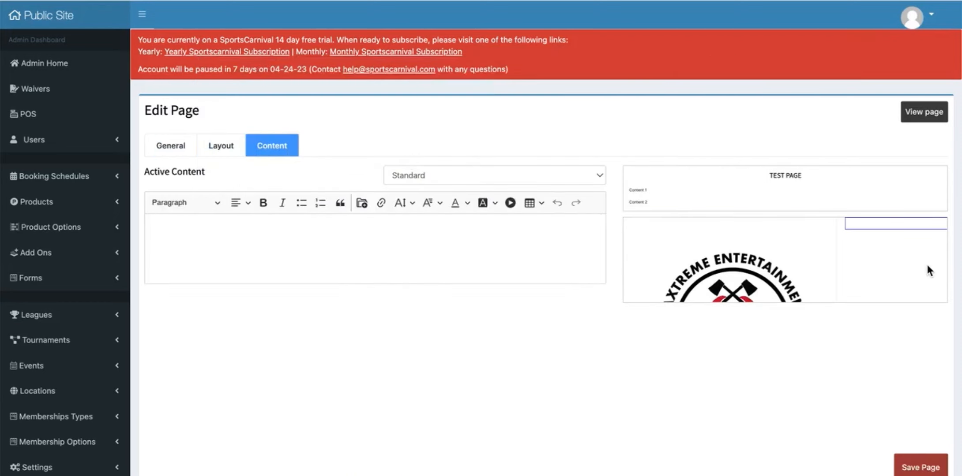
pyautogui.click(456, 245)
pyautogui.write('This is copy that lives on right 1/3 of the page.')
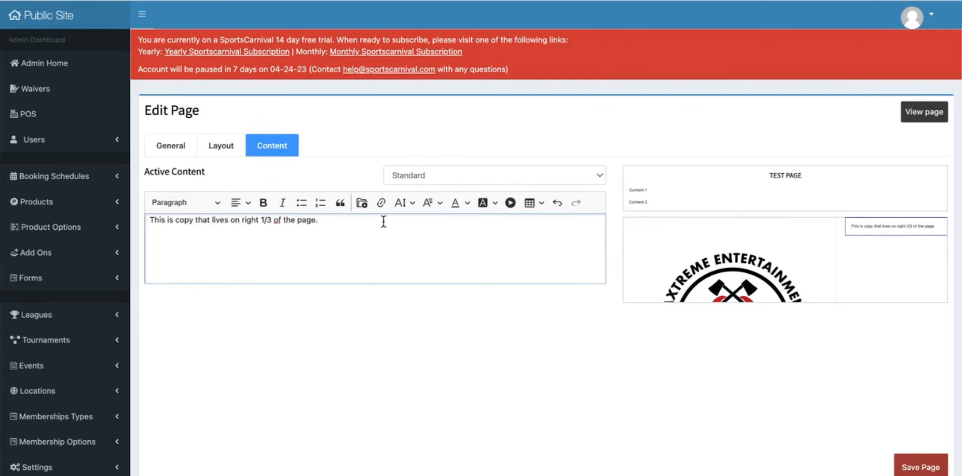
pyautogui.moveTo(384, 222); pyautogui.dragTo(140, 205)
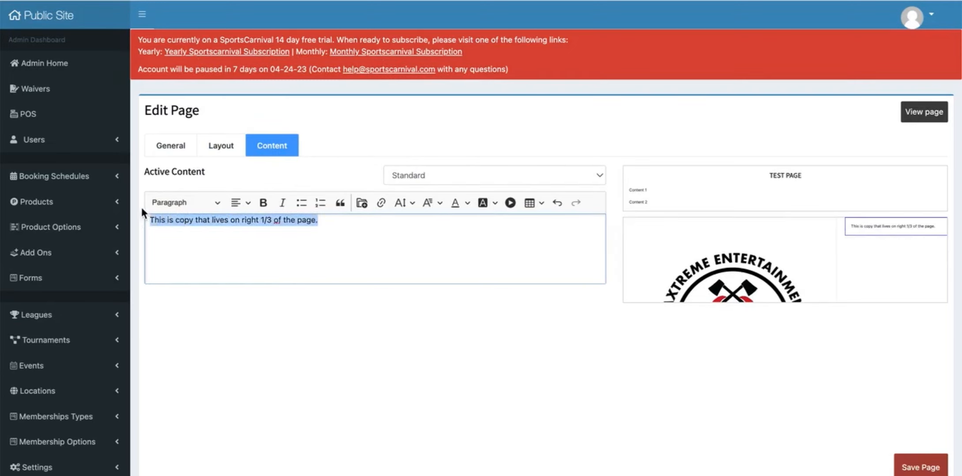
pyautogui.click(162, 203)
pyautogui.click(167, 245)
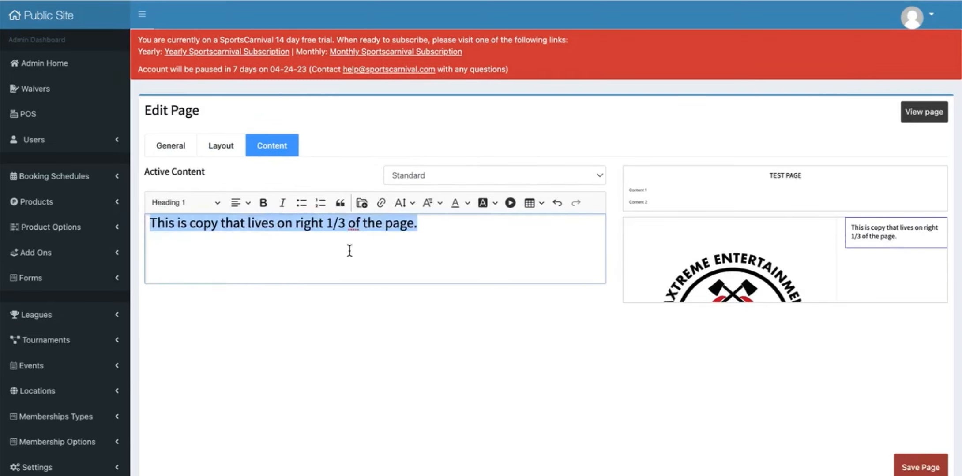
# Insert blank lines above the Heading 1 copy in the one-third column to move it down.
pyautogui.click(157, 218)
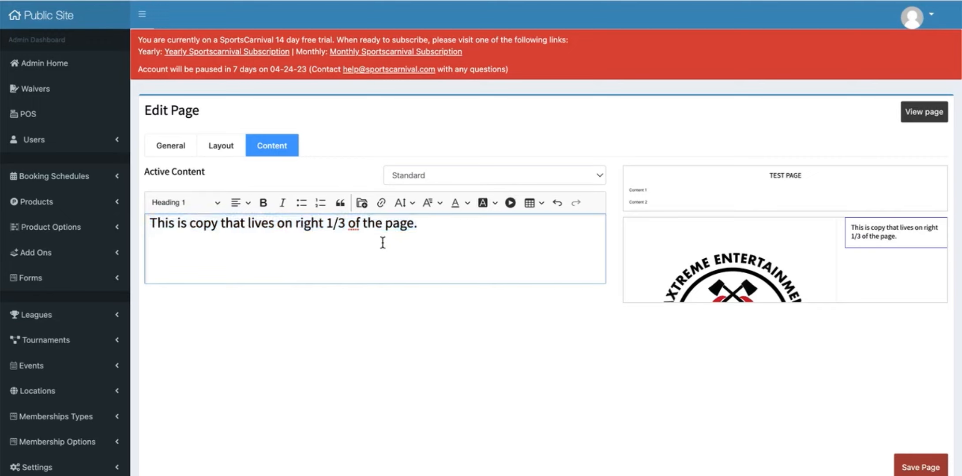
pyautogui.press('Return')
pyautogui.press('Return')
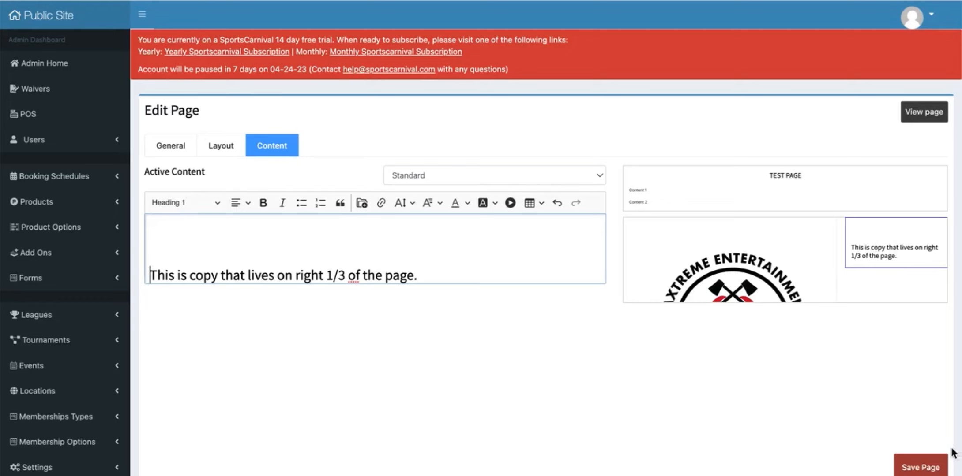
# Save the page and view the updated TEST PAGE on the public site.
pyautogui.click(920, 467)
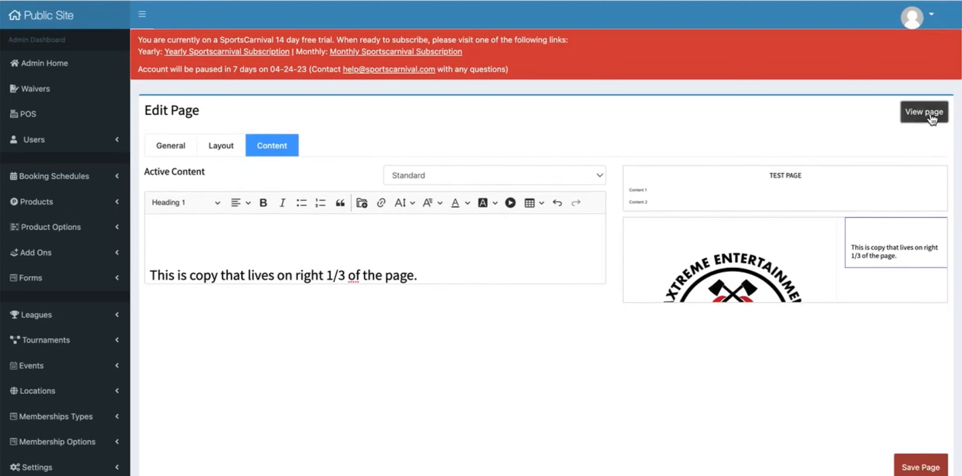
pyautogui.click(928, 125)
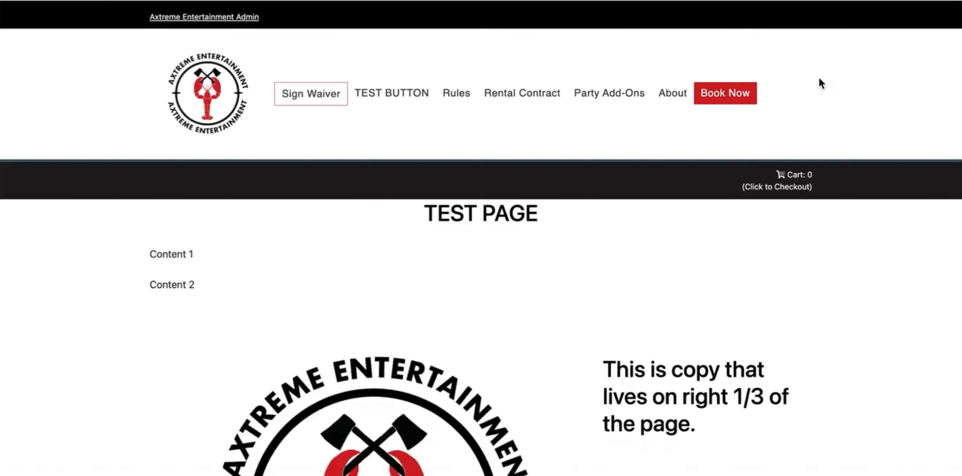
pyautogui.scroll(-5, 715, 337)
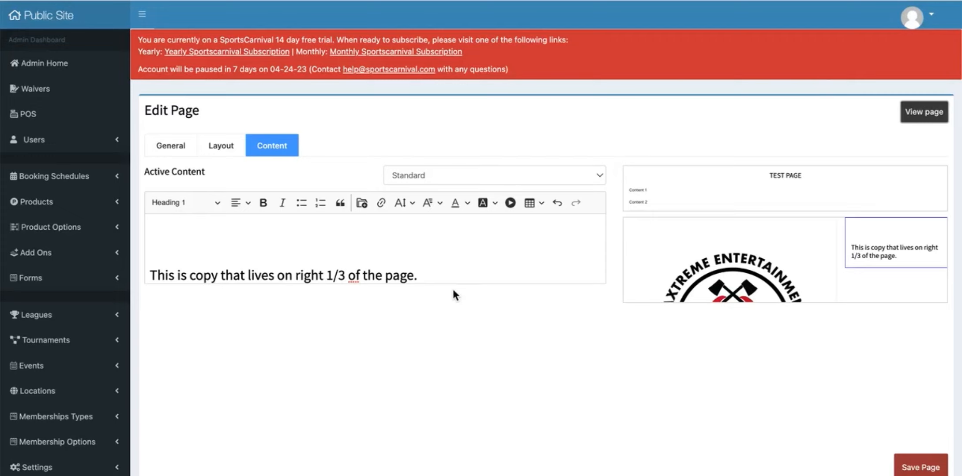
# Insert several more blank lines above the one-third column's copy, and open the logo column for editing.
pyautogui.click(439, 253)
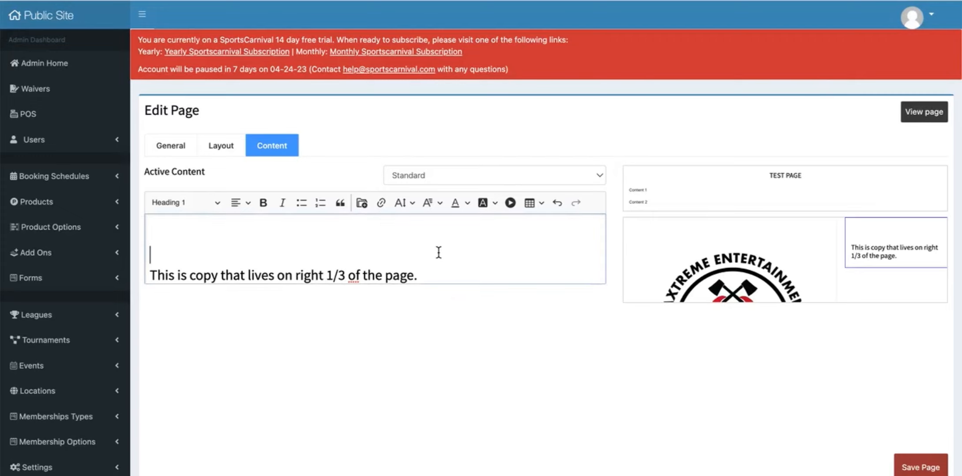
pyautogui.press('Return')
pyautogui.press('Return')
pyautogui.press('Return')
pyautogui.press('Return')
pyautogui.press('Return')
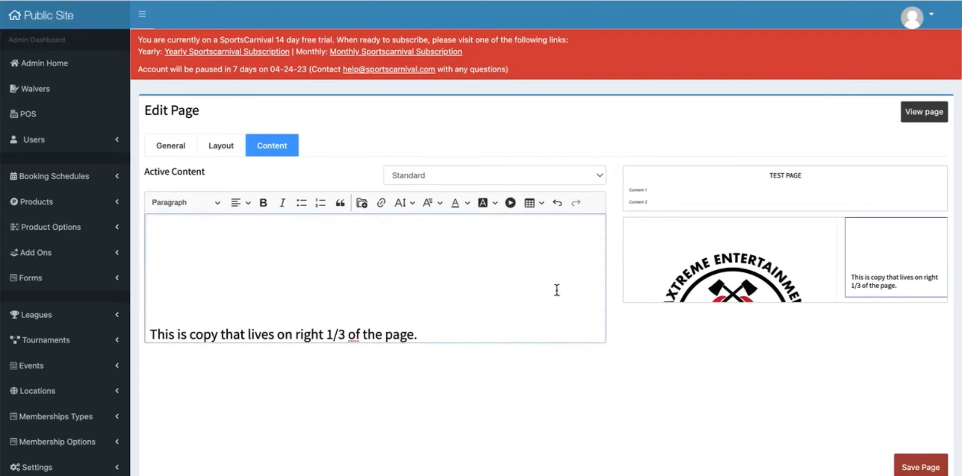
pyautogui.click(673, 282)
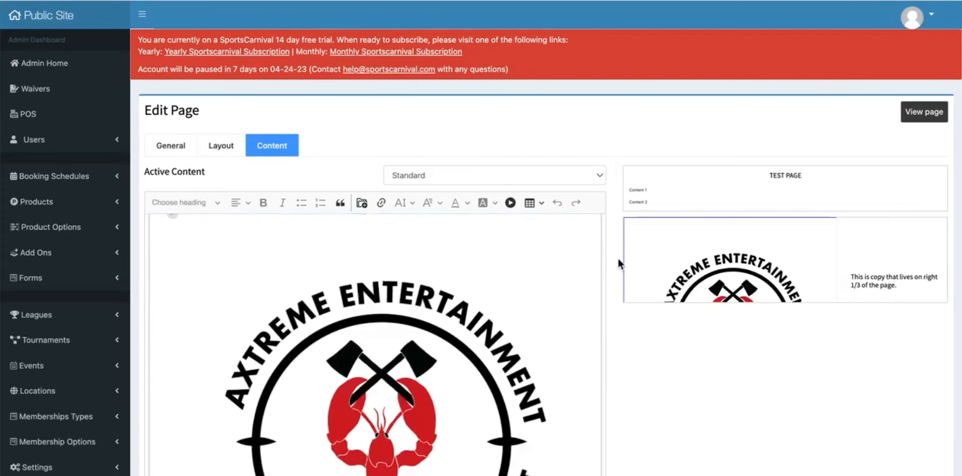
# Shrink the logo image to about two thirds of the editor's width and centre it in its column.
pyautogui.click(442, 362)
pyautogui.scroll(-5, 459, 368)
pyautogui.moveTo(604, 447); pyautogui.dragTo(557, 359)
pyautogui.scroll(3, 498, 315)
pyautogui.moveTo(557, 475); pyautogui.dragTo(527, 447)
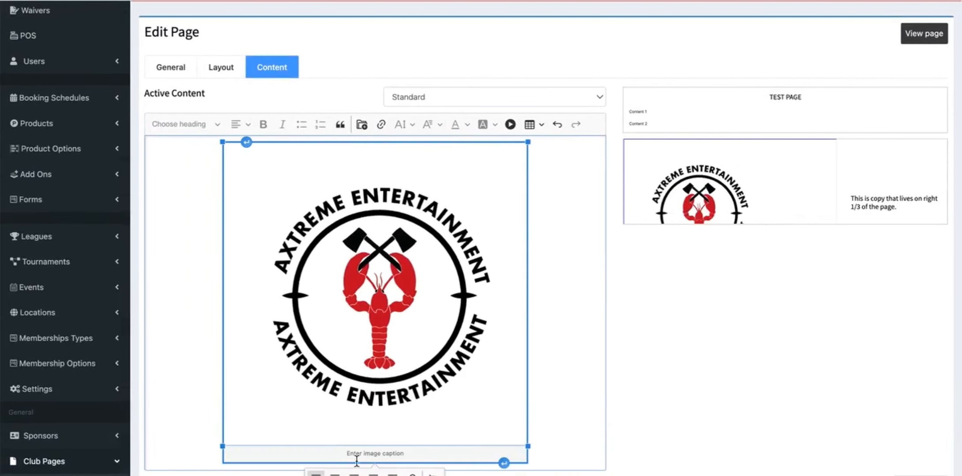
pyautogui.click(354, 474)
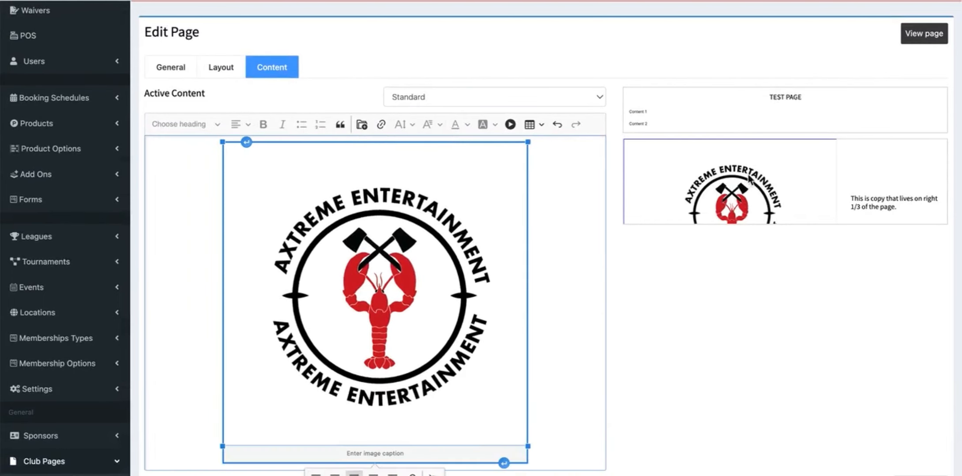
pyautogui.scroll(-3, 749, 178)
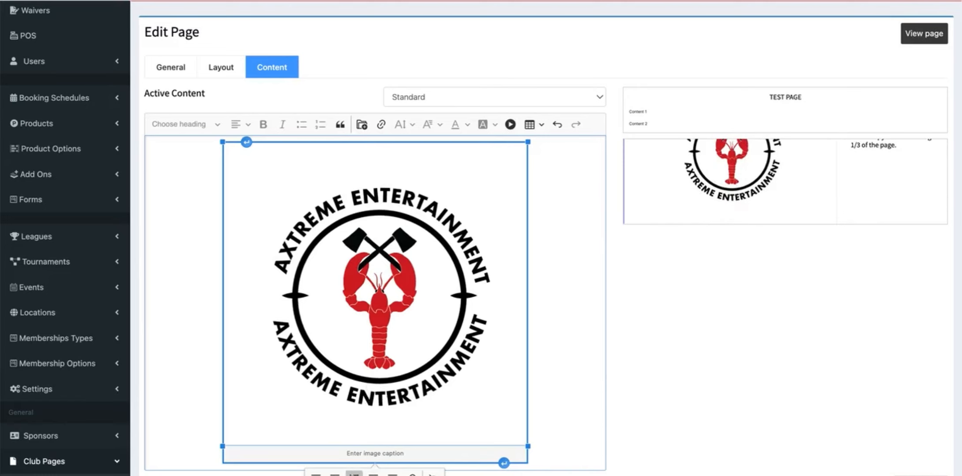
# Save the page and check the resized, centred logo beside the copy on the public TEST PAGE.
pyautogui.click(935, 475)
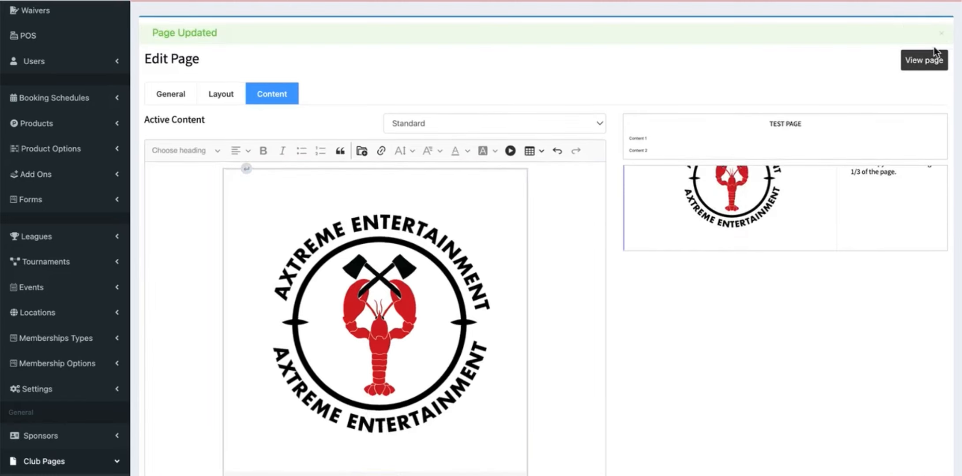
pyautogui.click(908, 69)
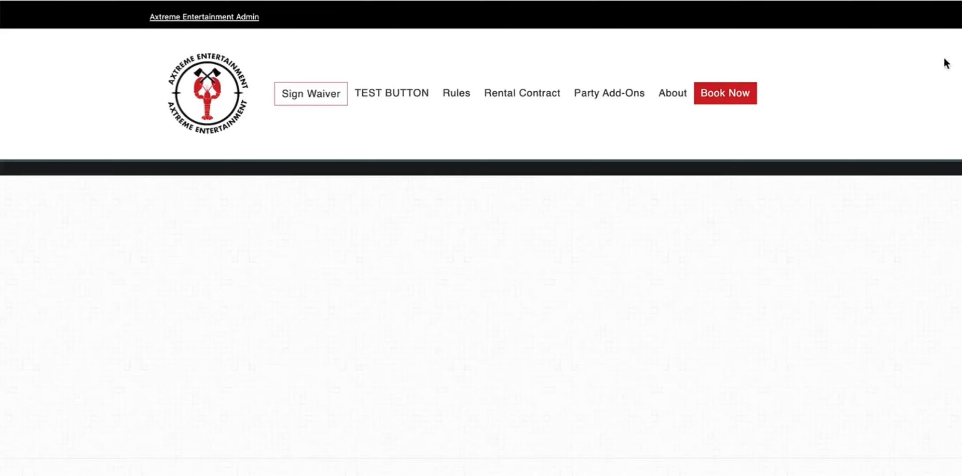
pyautogui.scroll(-2, 360, 268)
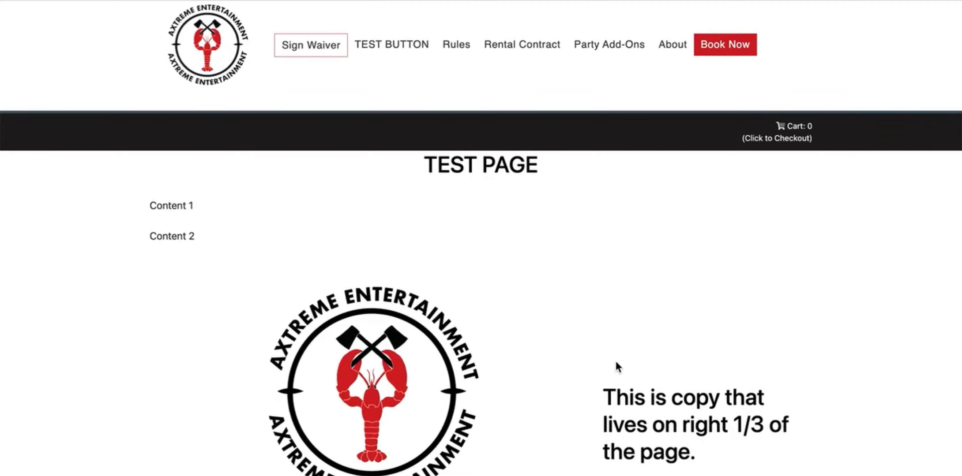
pyautogui.scroll(2, 578, 342)
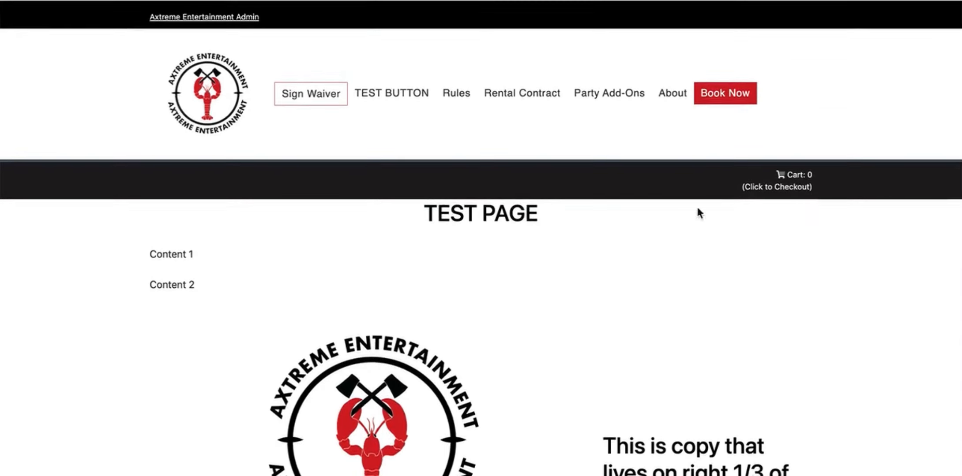